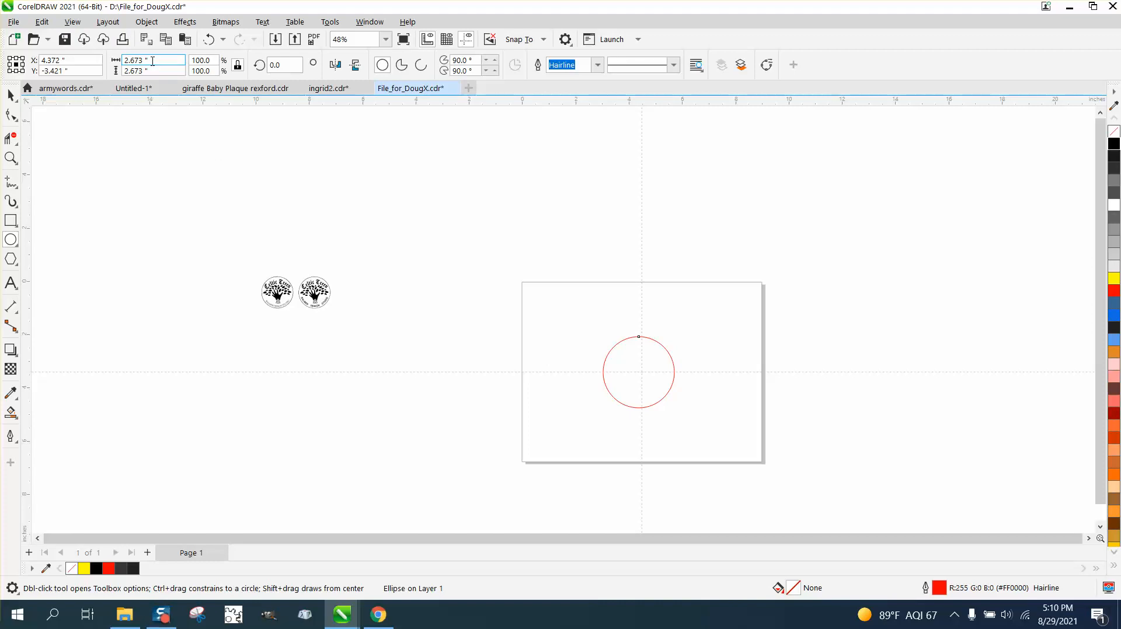
# Set the circle's diameter to 3 inches and center it on the page
pyautogui.doubleClick(152, 61)
pyautogui.write('3')
pyautogui.press('Return')
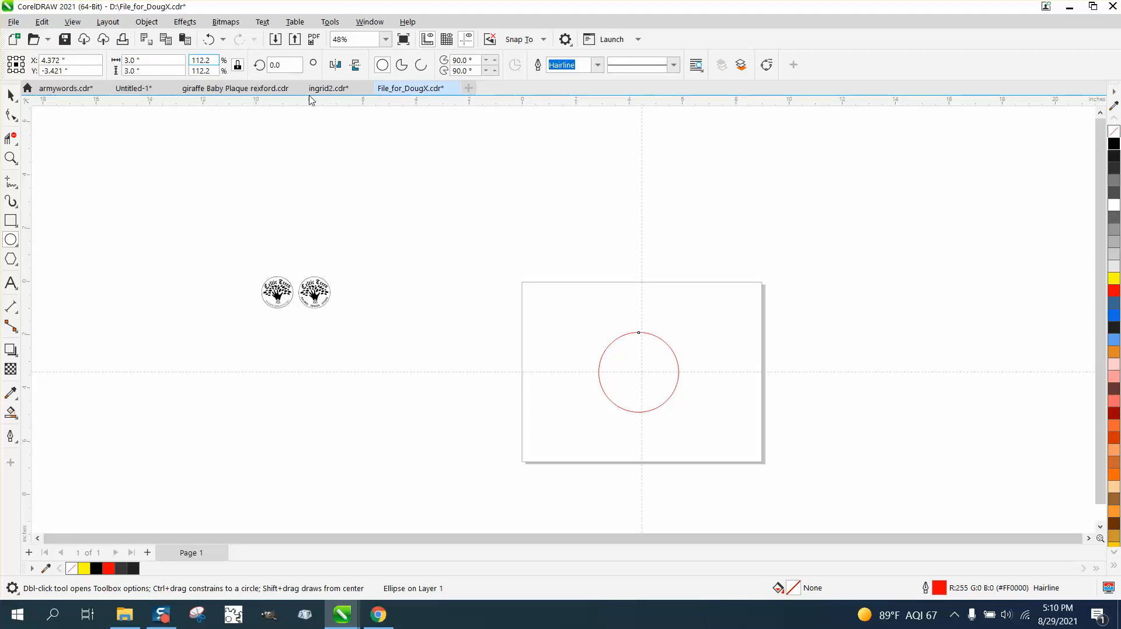
pyautogui.press('p')
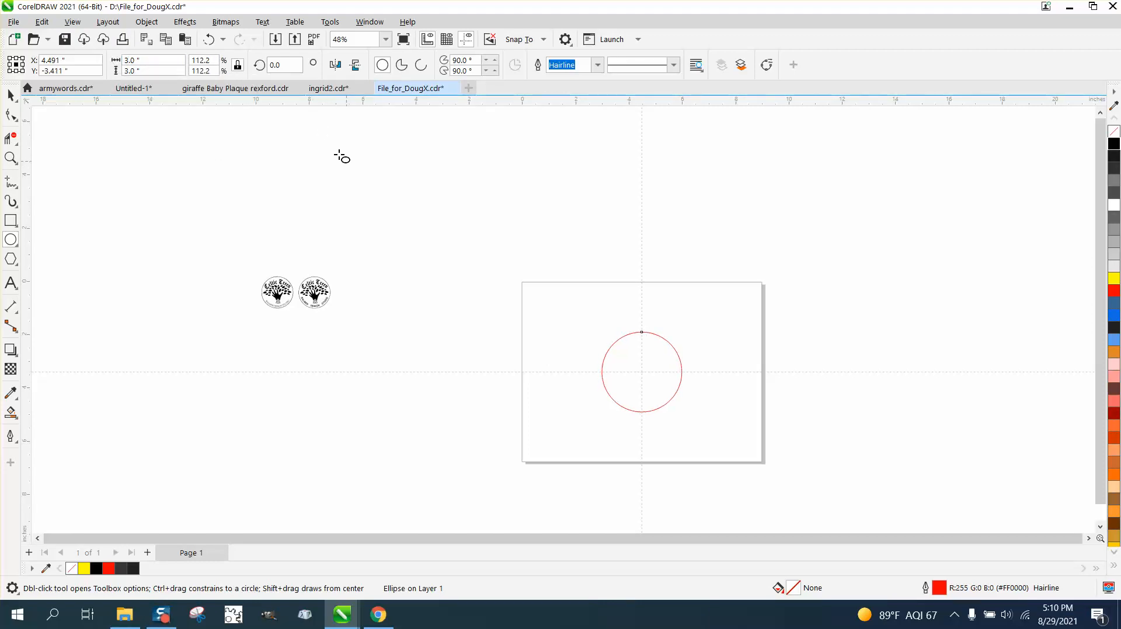
# Set the 3-inch circle's outline width to 0.25 in
pyautogui.doubleClick(939, 588)
pyautogui.click(730, 397)
pyautogui.click(11, 94)
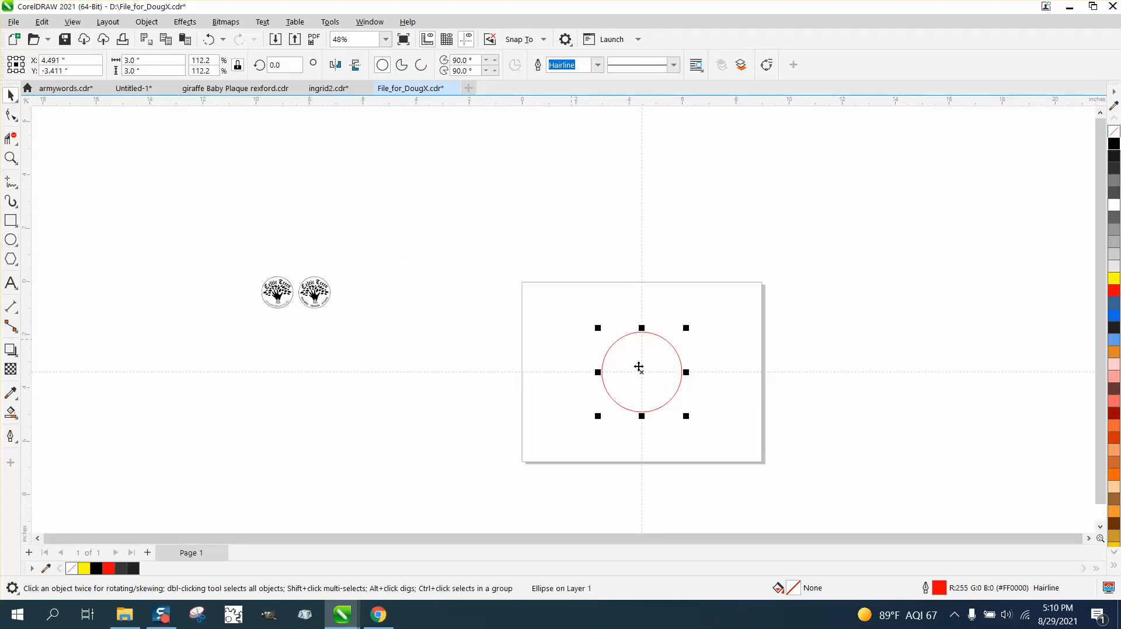
pyautogui.doubleClick(939, 589)
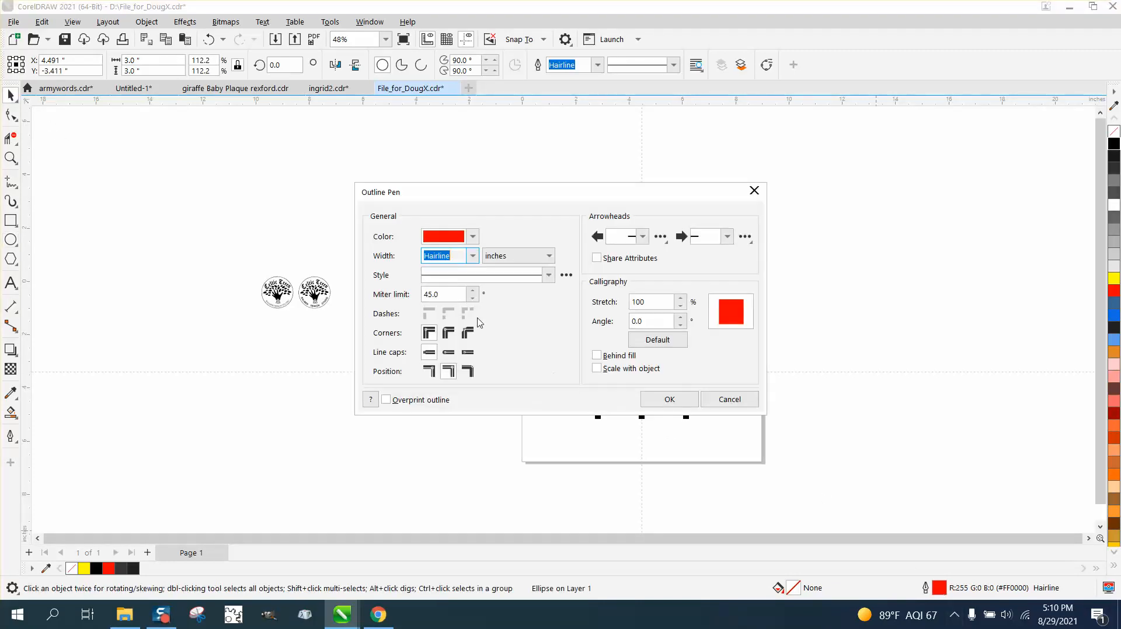
pyautogui.click(472, 256)
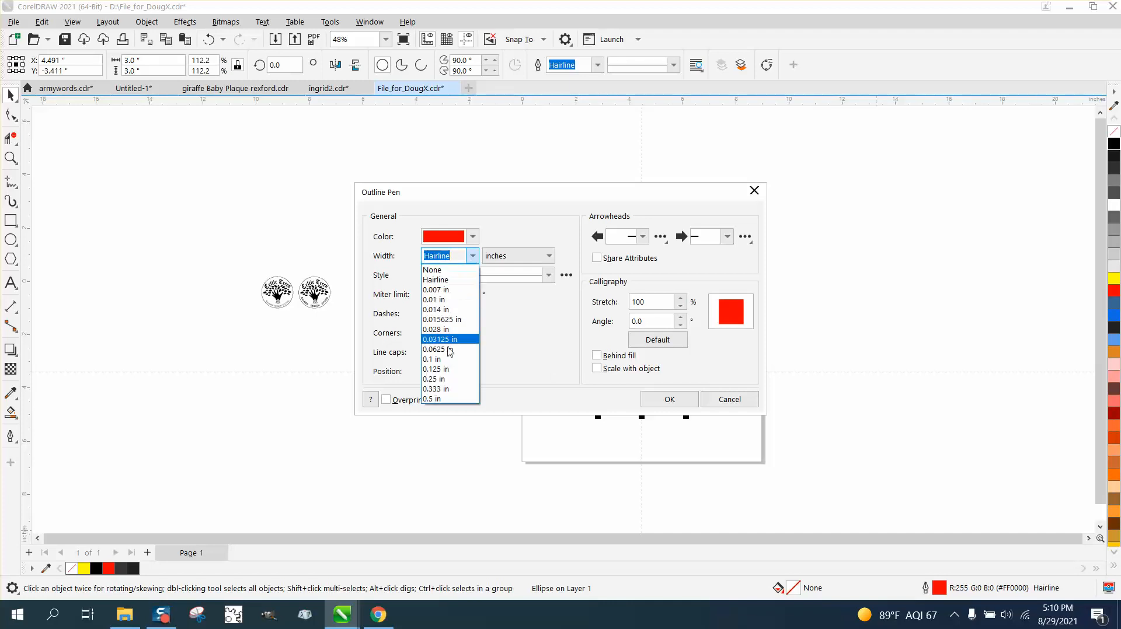
pyautogui.click(449, 379)
pyautogui.click(676, 396)
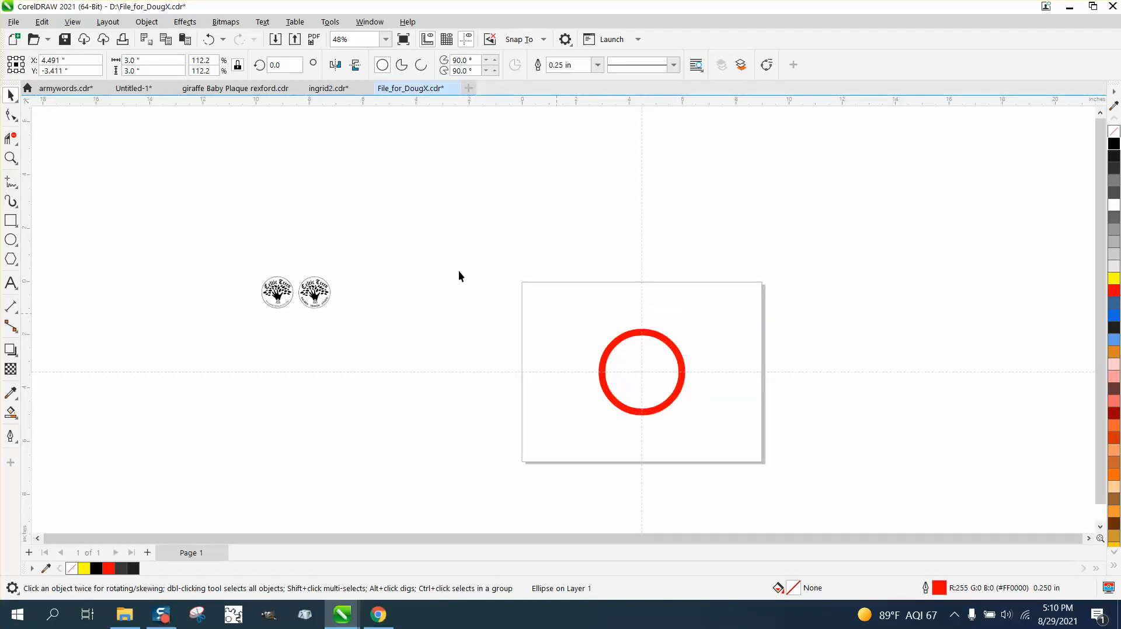
# Convert the small circle's outline to an object and give the resulting ring no fill and a black outline
pyautogui.click(147, 22)
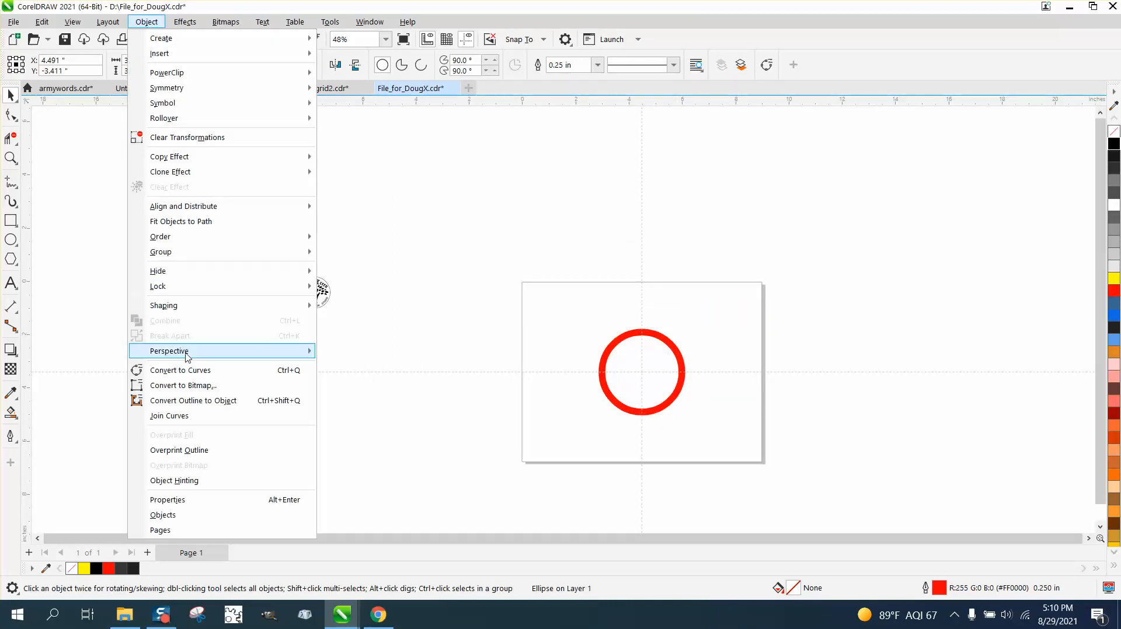
pyautogui.click(193, 401)
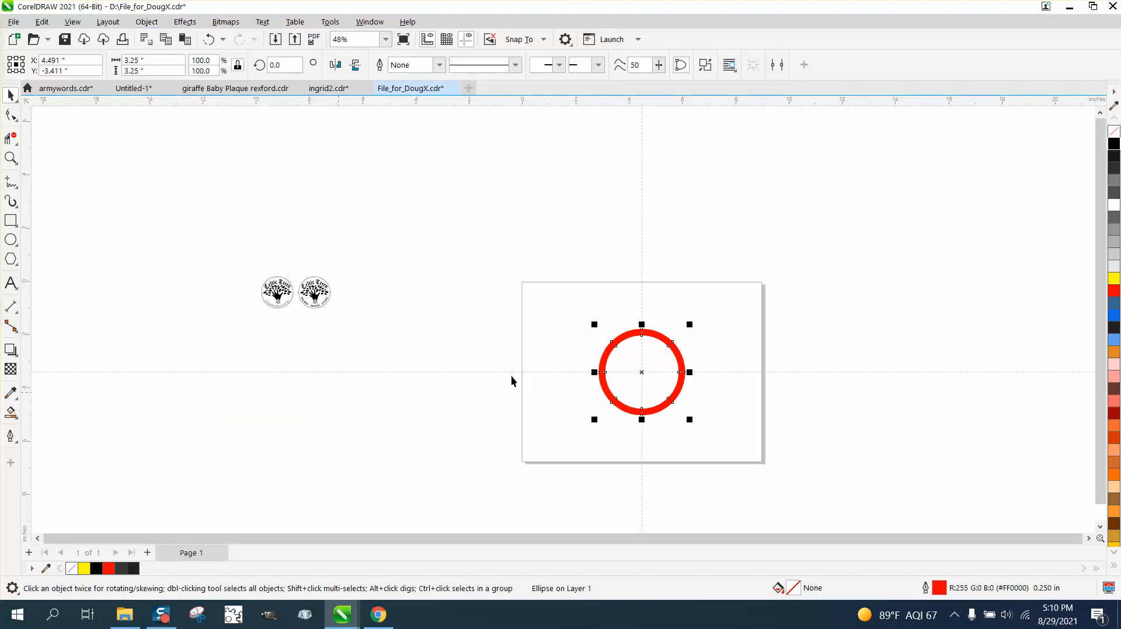
pyautogui.click(1114, 132)
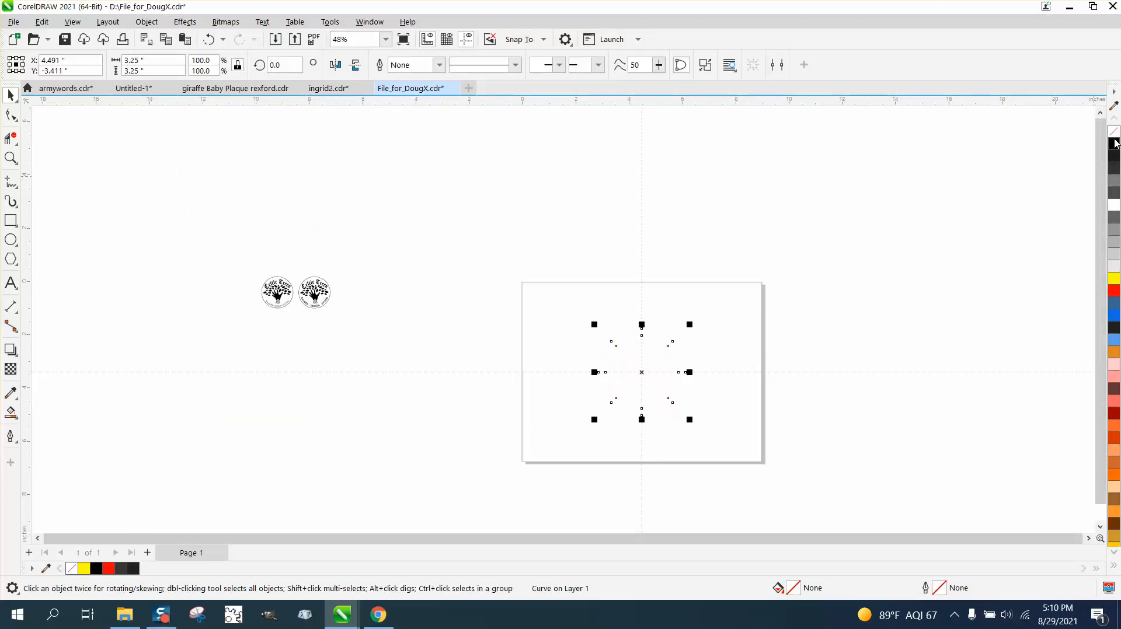
pyautogui.rightClick(1115, 143)
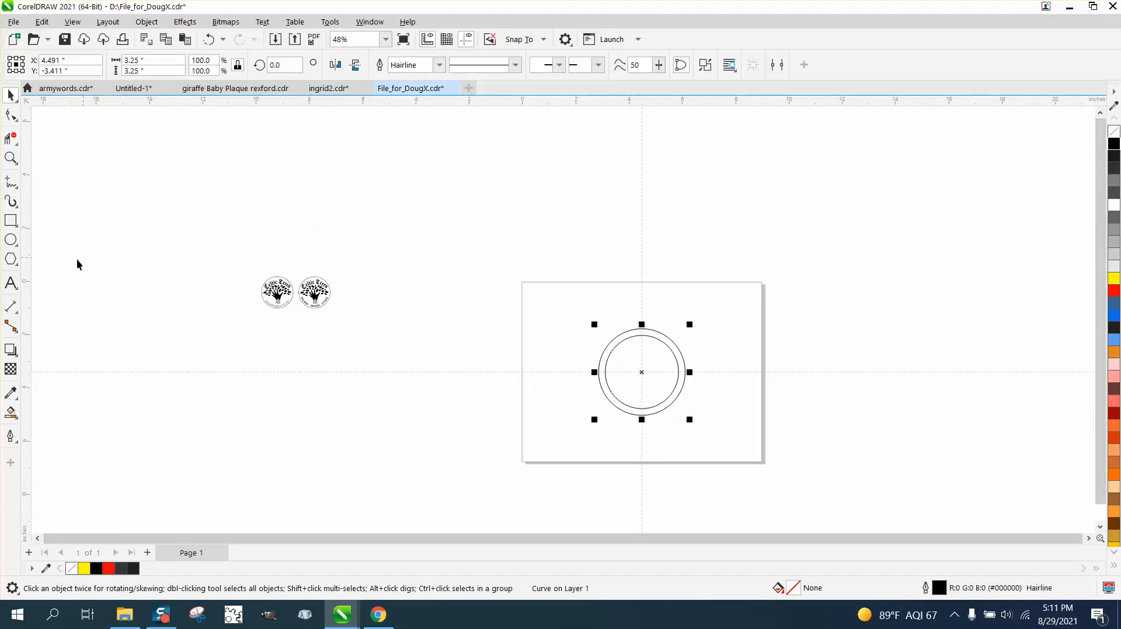
# Draw a second, larger circle above and beside the page's upper-left corner and set its diameter to 5 inches
pyautogui.click(10, 240)
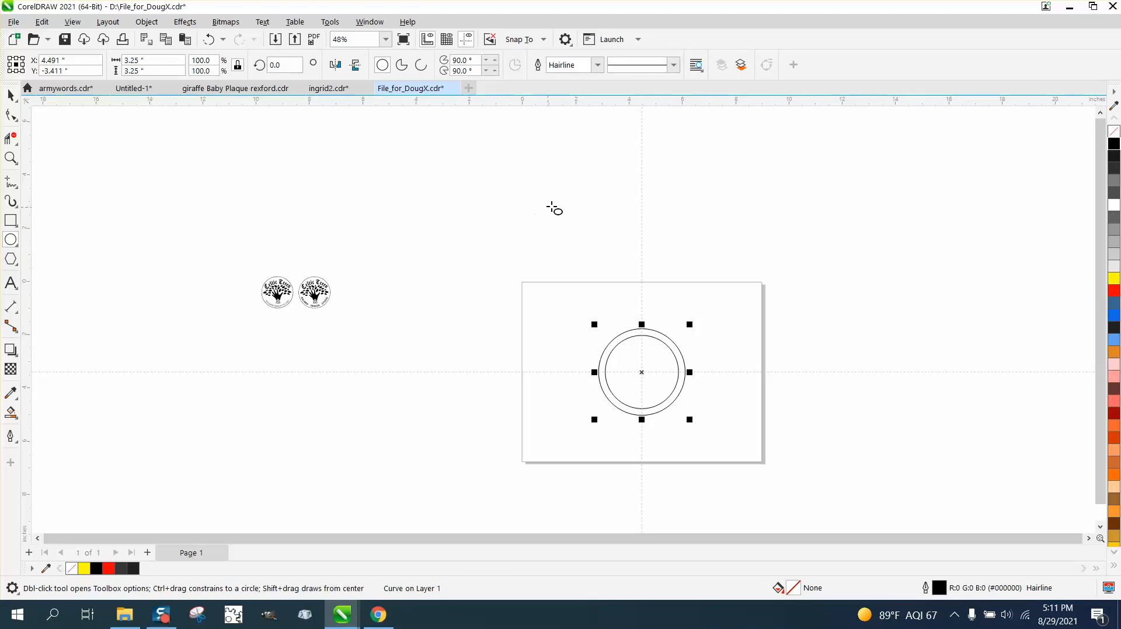
pyautogui.moveTo(562, 200); pyautogui.dragTo(432, 336)
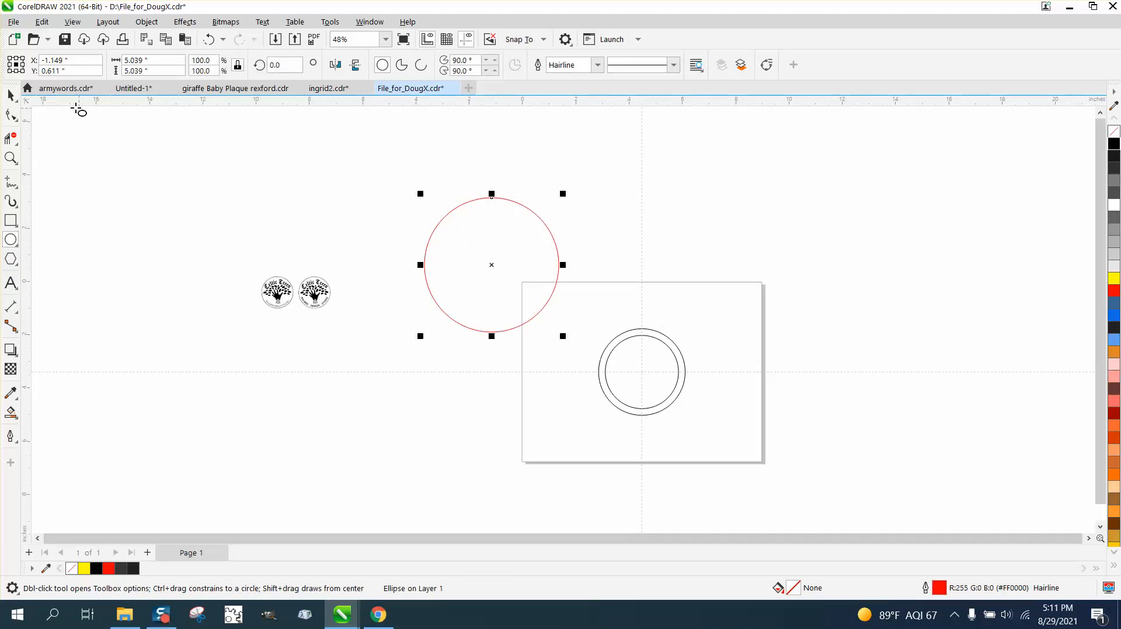
pyautogui.click(10, 95)
pyautogui.click(636, 337)
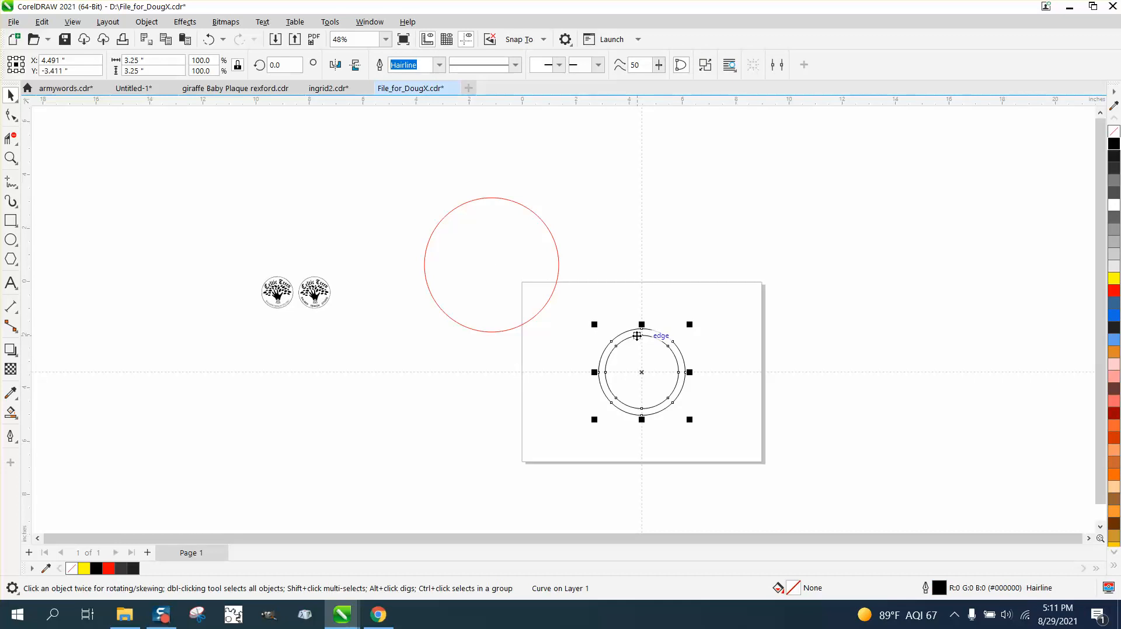
pyautogui.click(492, 197)
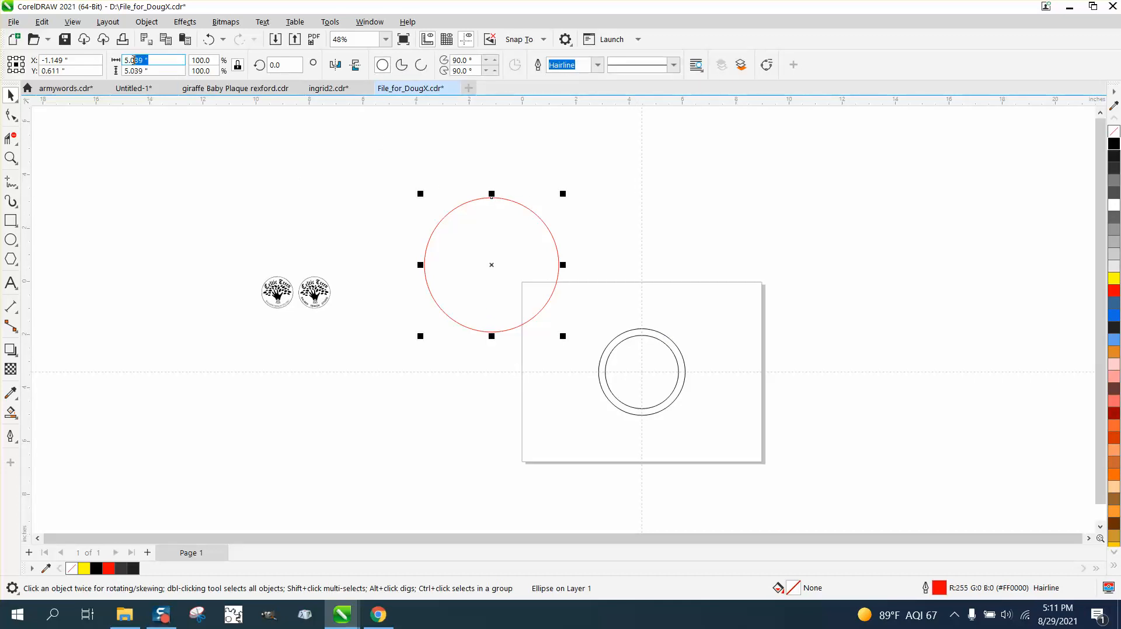
pyautogui.moveTo(135, 60); pyautogui.dragTo(140, 10)
pyautogui.write('5')
pyautogui.press('Return')
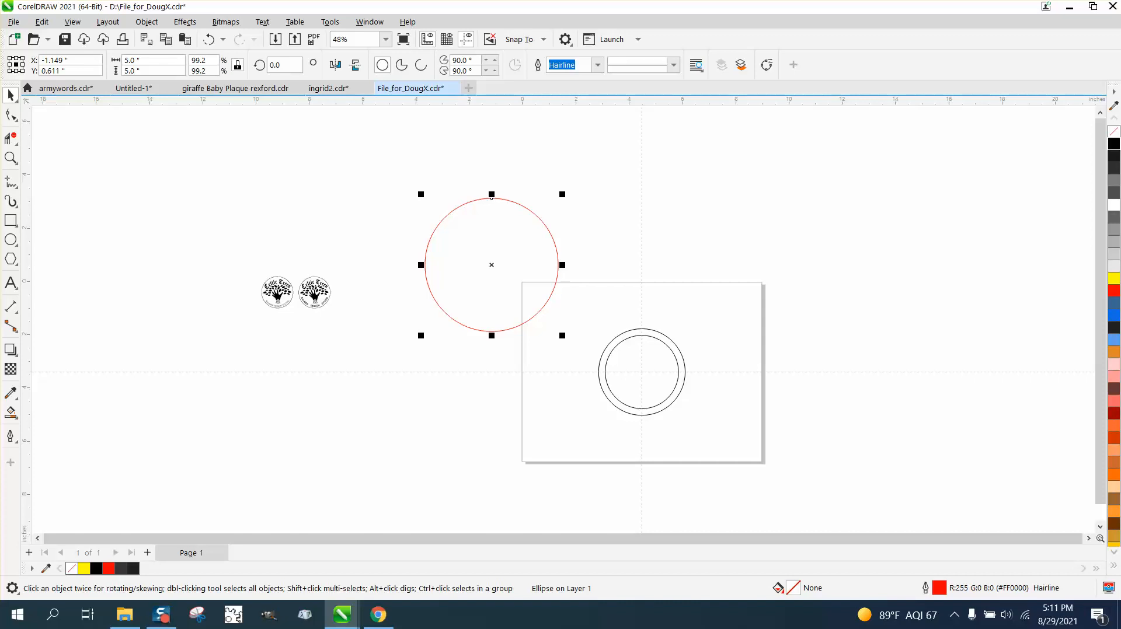
# Set the 5-inch circle's outline width to 0.25 in
pyautogui.doubleClick(939, 588)
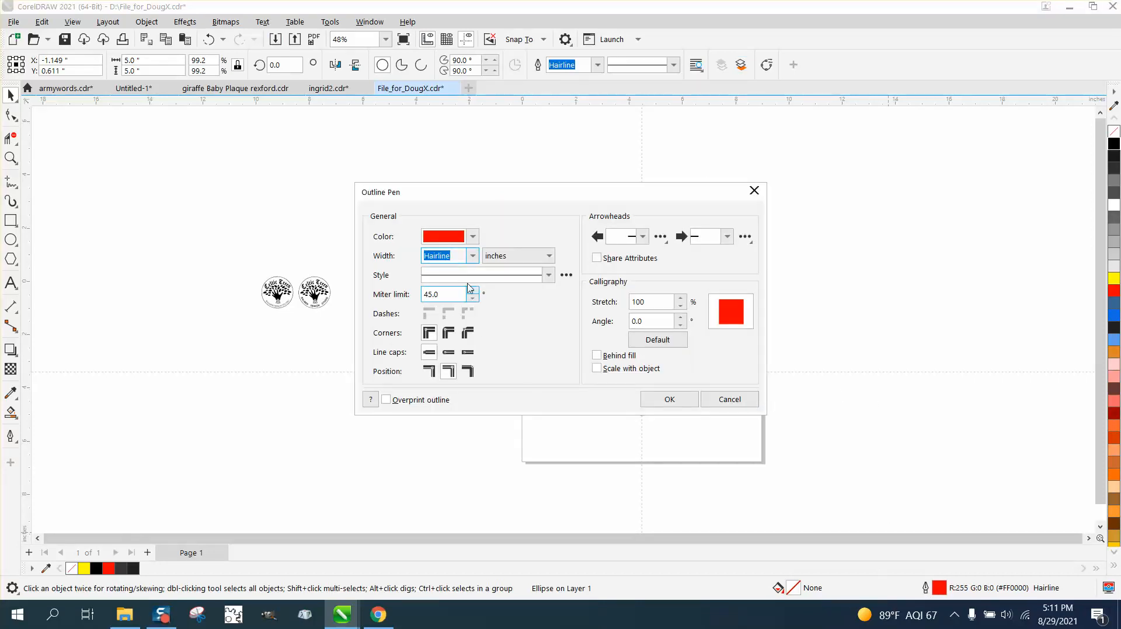
pyautogui.click(472, 256)
pyautogui.click(434, 379)
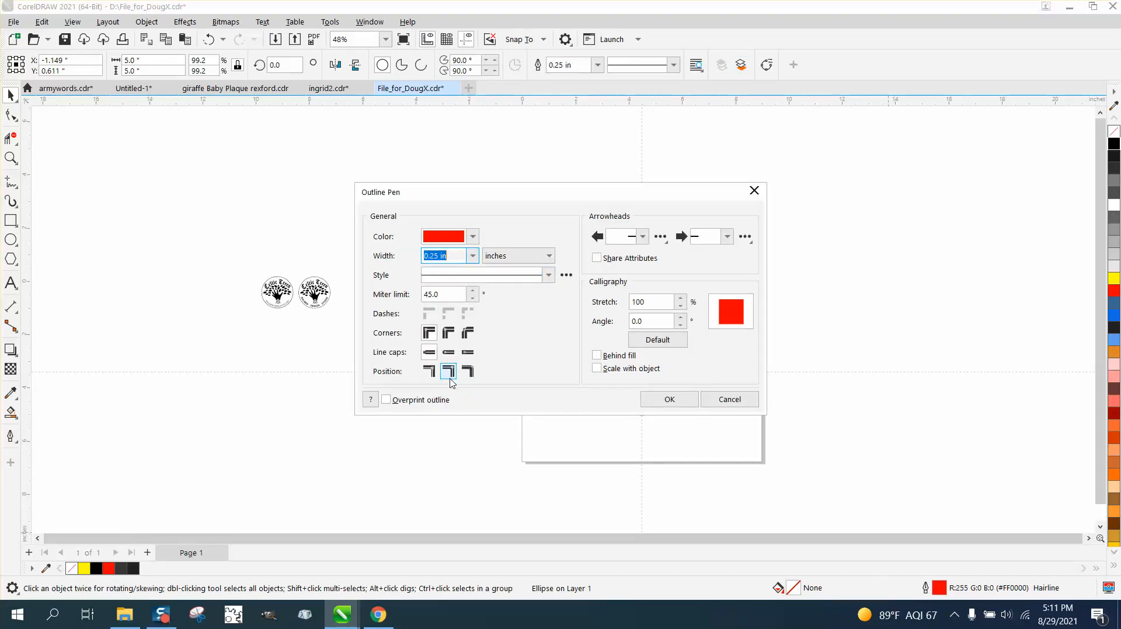
pyautogui.click(671, 400)
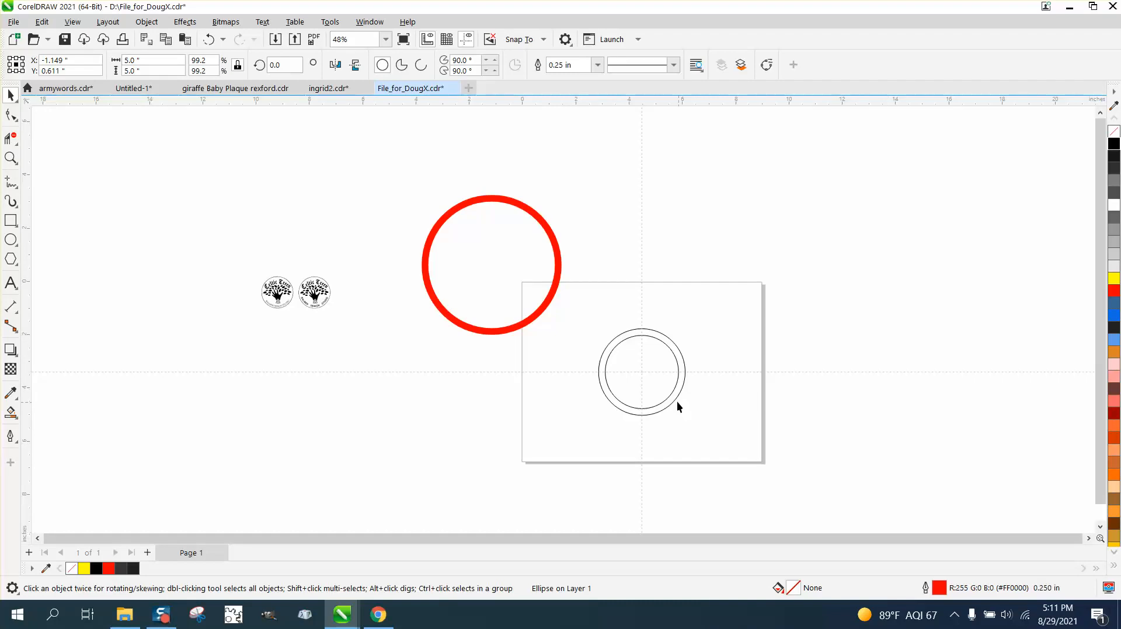
# Convert the large circle's outline to an unfilled ring with a black outline and center it on the page
pyautogui.click(147, 22)
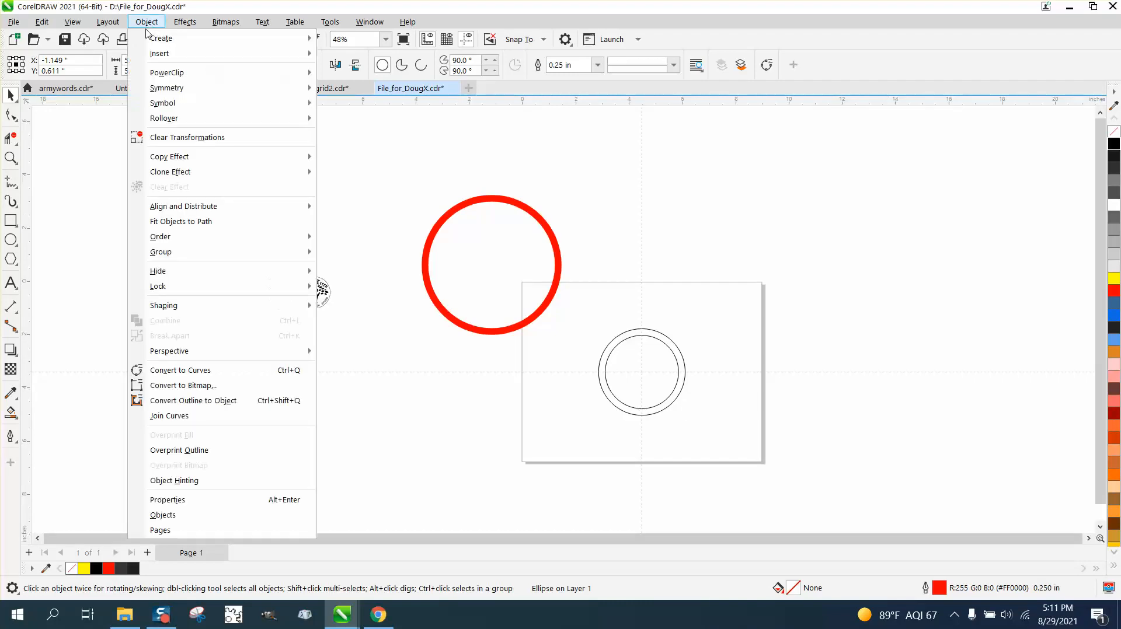
pyautogui.click(188, 402)
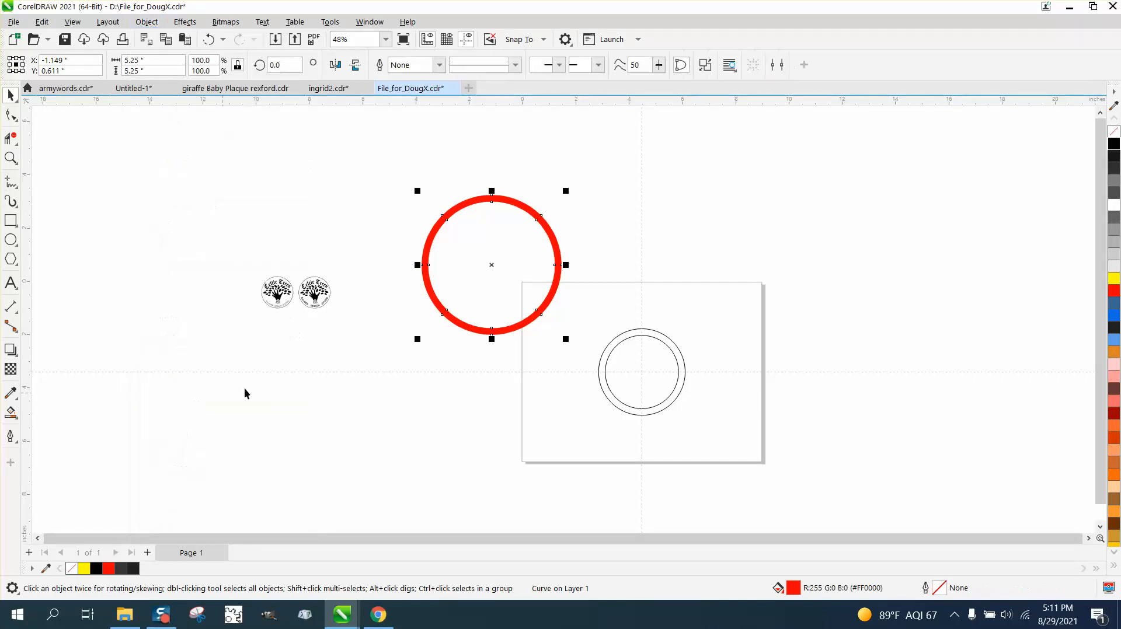
pyautogui.click(1113, 133)
pyautogui.rightClick(1114, 145)
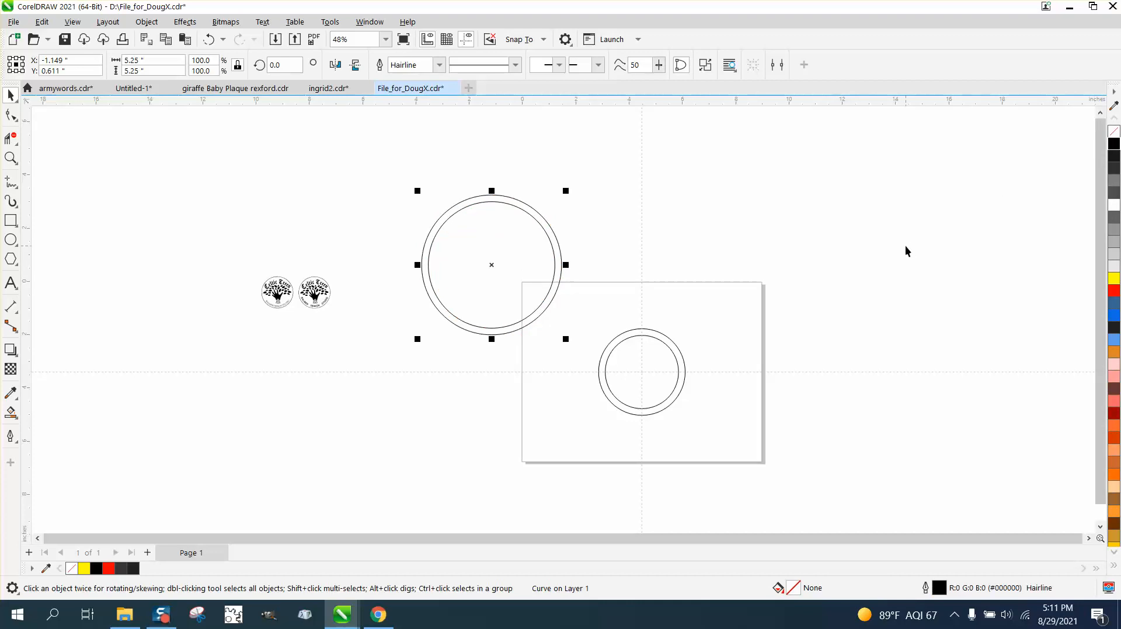
pyautogui.press('p')
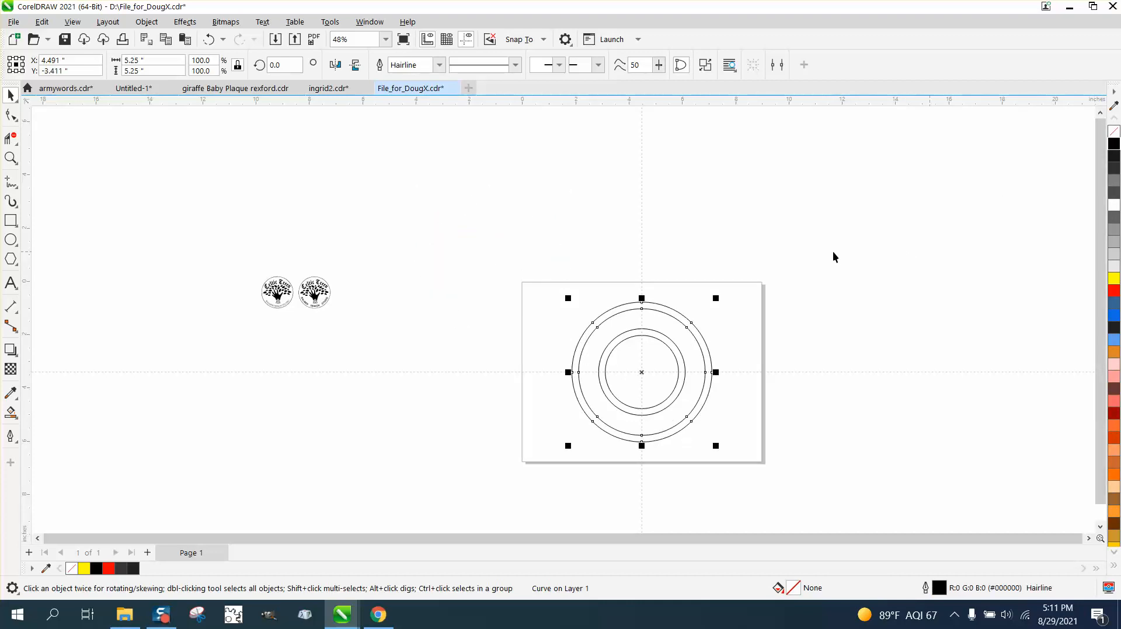
# Move the large ring straight down until its top node lies close to the center of the small ring
pyautogui.moveTo(538, 270); pyautogui.dragTo(611, 359)
pyautogui.moveTo(831, 444); pyautogui.dragTo(829, 445)
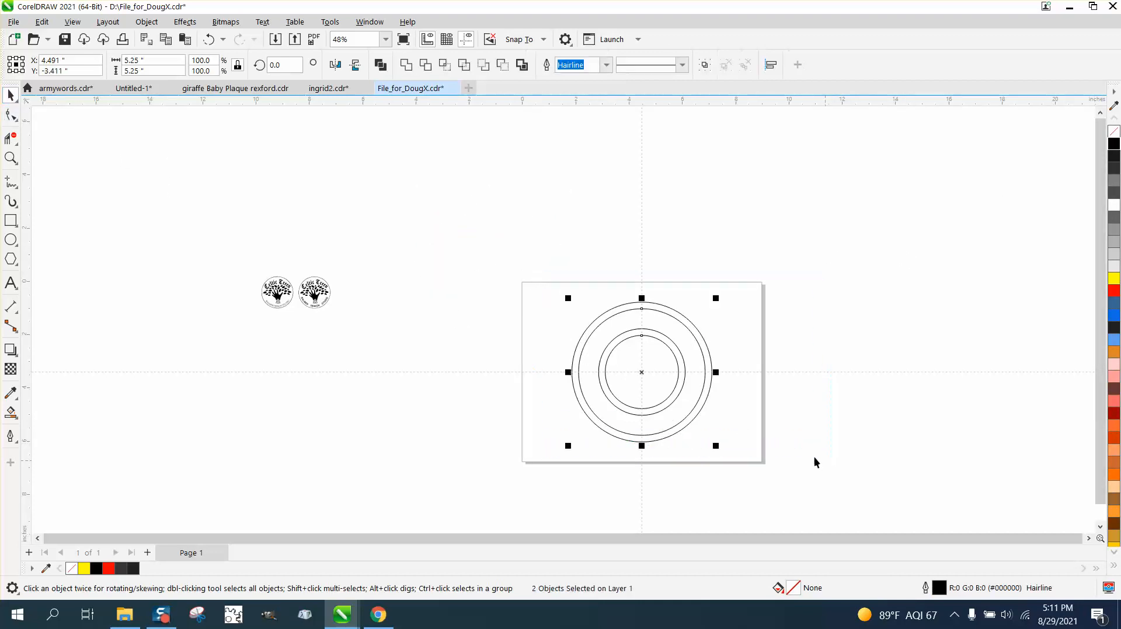
pyautogui.click(10, 158)
pyautogui.moveTo(476, 240); pyautogui.dragTo(825, 450)
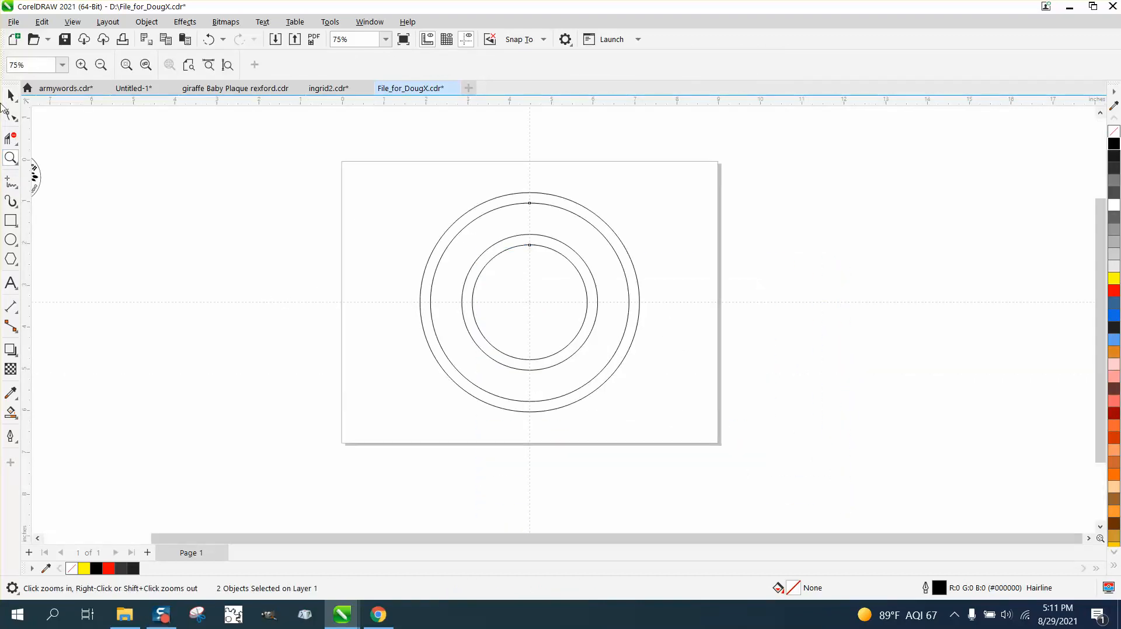
pyautogui.press('space')
pyautogui.click(555, 170)
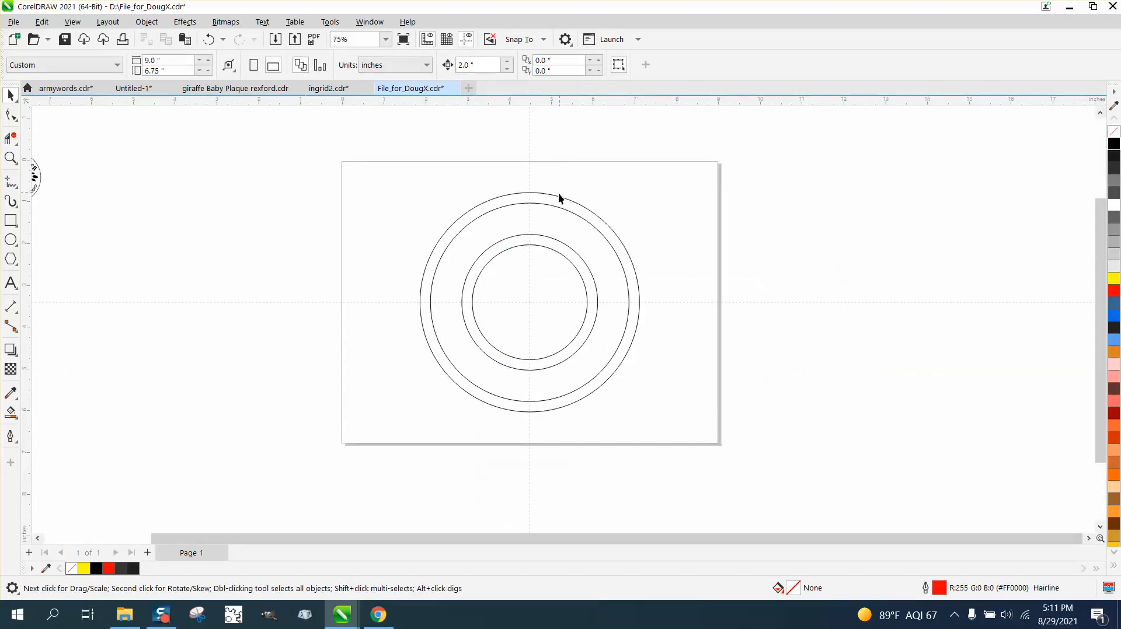
pyautogui.click(557, 195)
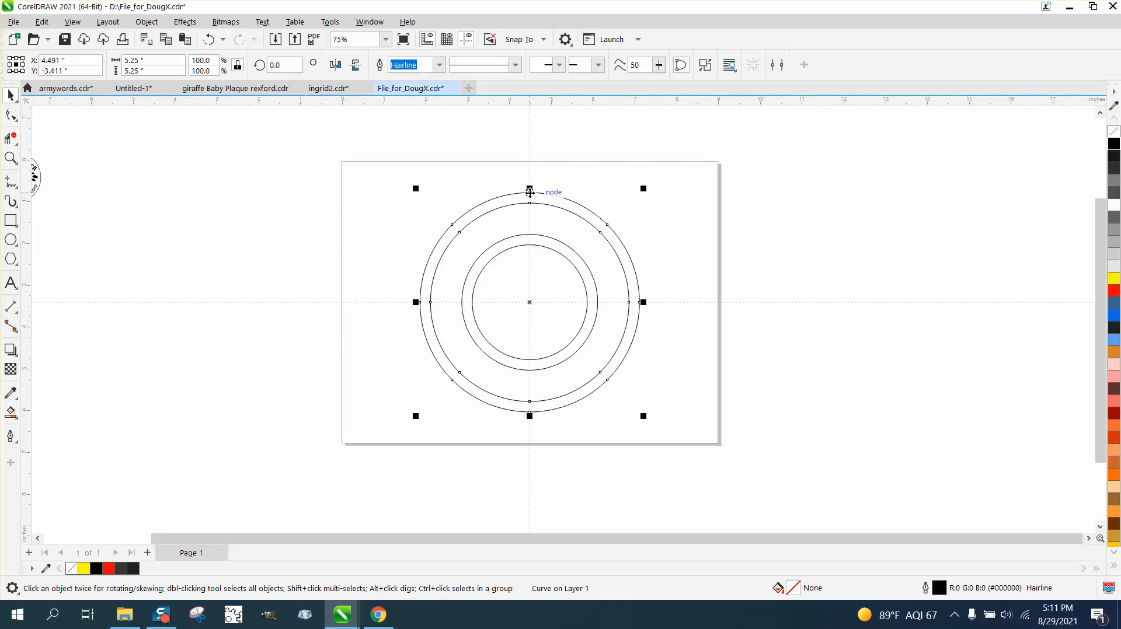
pyautogui.moveTo(530, 191); pyautogui.dragTo(533, 299)
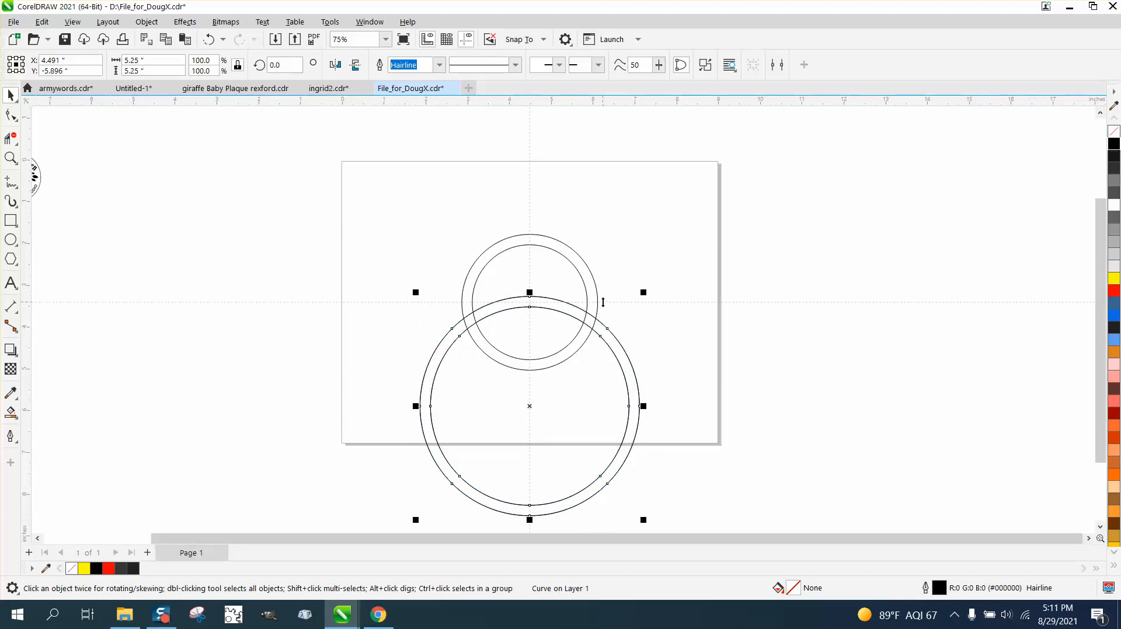
# Try making copies of the large ring rotated 120° and 240° about its top outer node, and undo both copies
pyautogui.click(529, 405)
pyautogui.moveTo(529, 406); pyautogui.dragTo(530, 296)
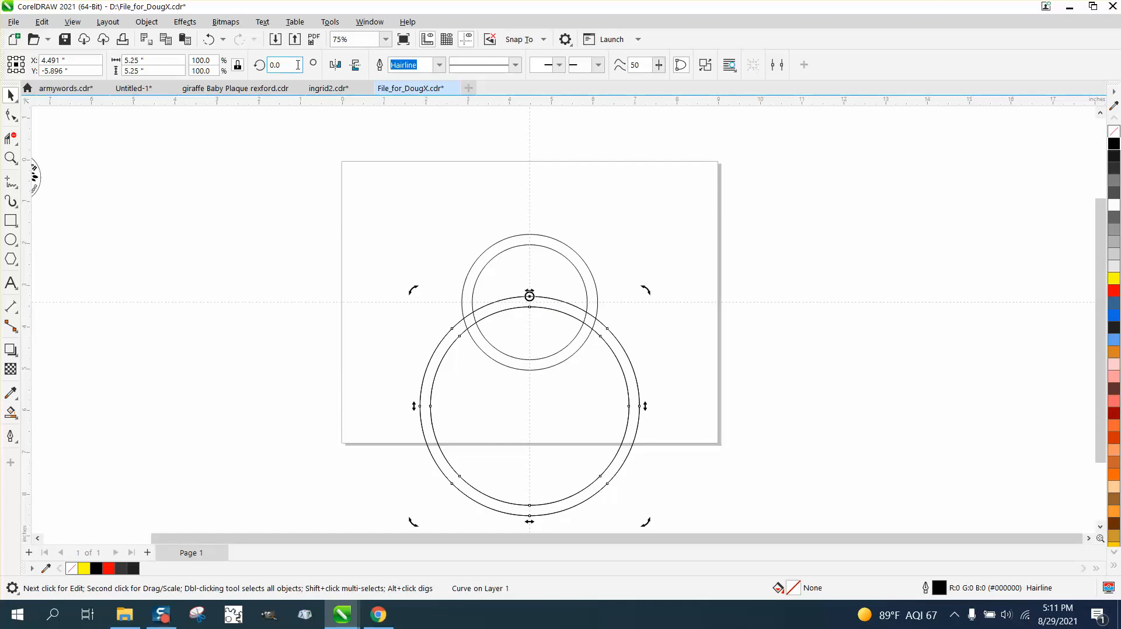
pyautogui.moveTo(296, 65); pyautogui.dragTo(259, 68)
pyautogui.write('120')
pyautogui.press('Return')
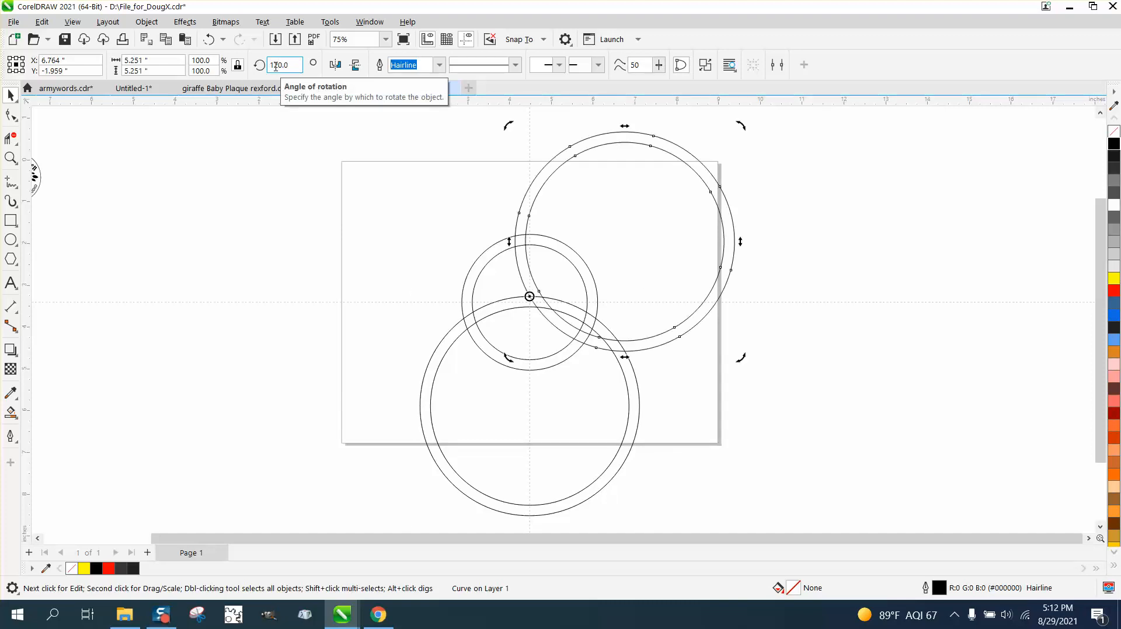
pyautogui.write('240')
pyautogui.press('Return')
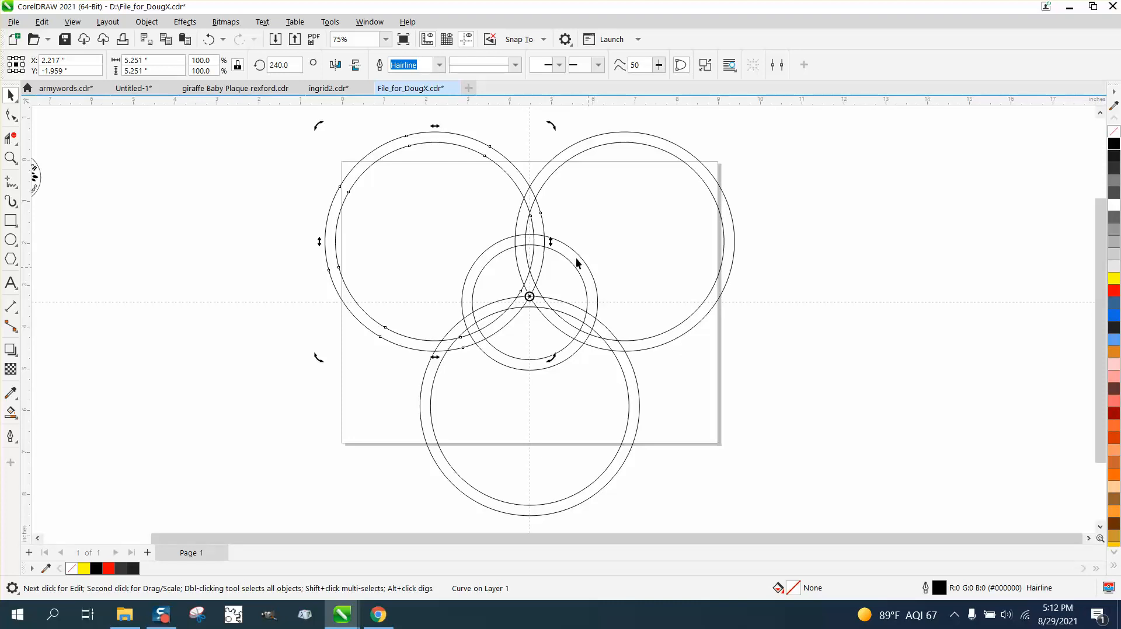
pyautogui.click(206, 41)
pyautogui.click(206, 41)
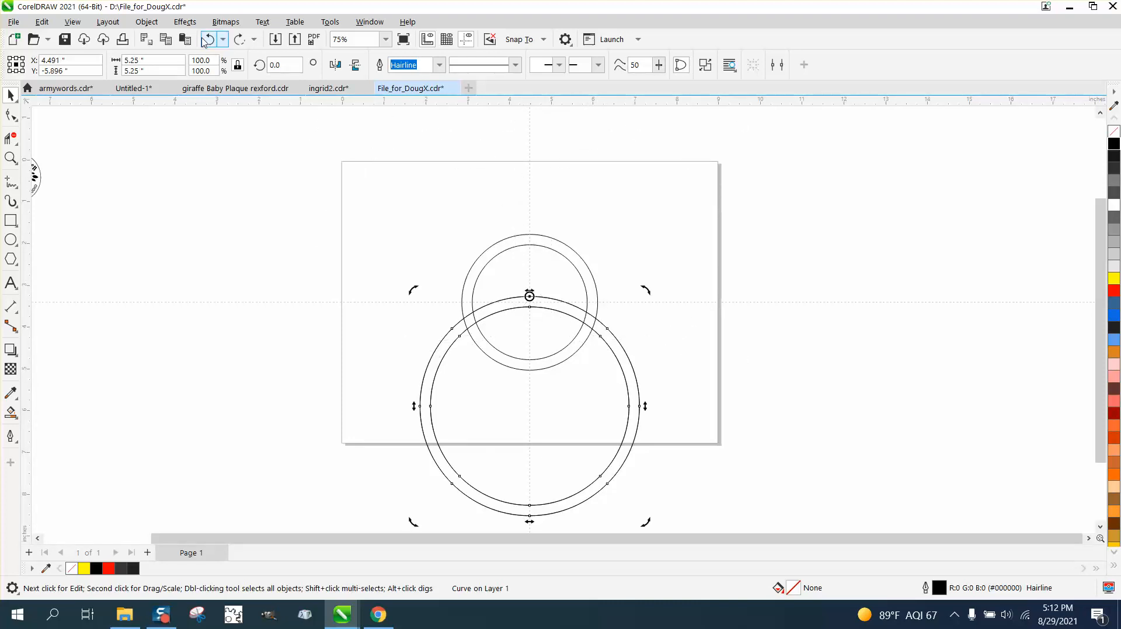
# Place a copy of the large ring one ring width (0.25 in) lower and delete the original large ring
pyautogui.click(710, 342)
pyautogui.click(578, 324)
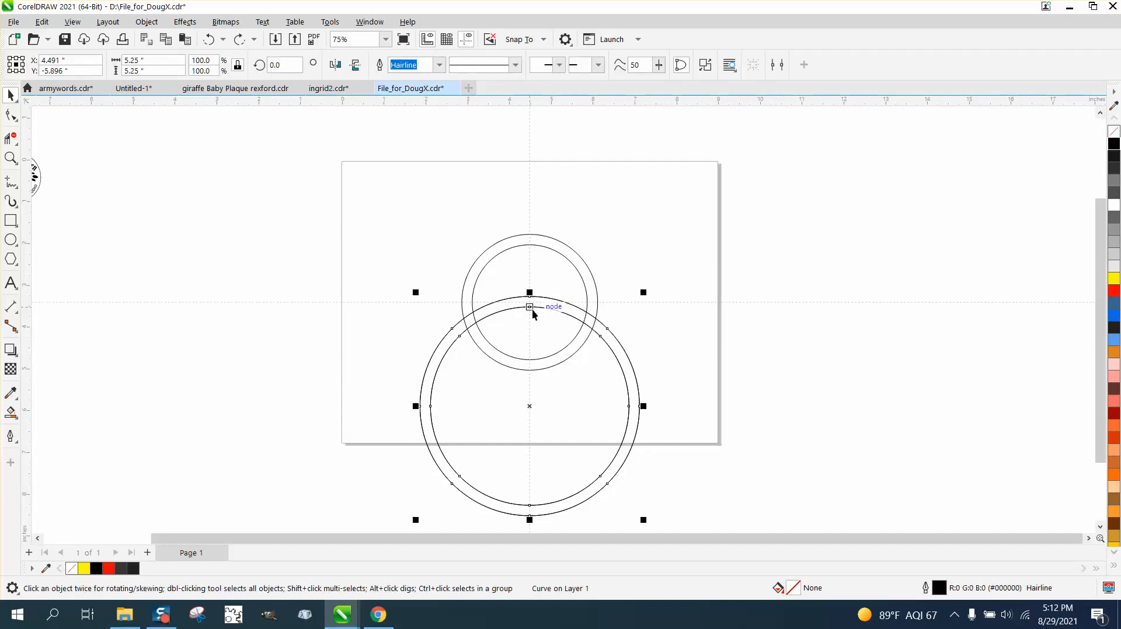
pyautogui.moveTo(529, 305); pyautogui.dragTo(529, 318)
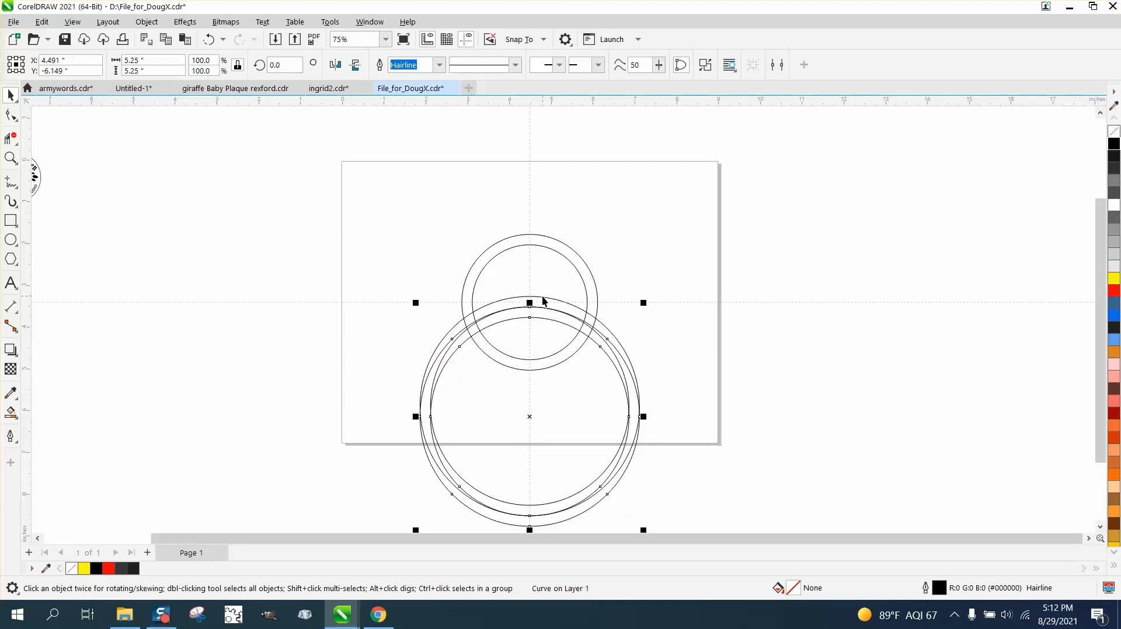
pyautogui.click(548, 301)
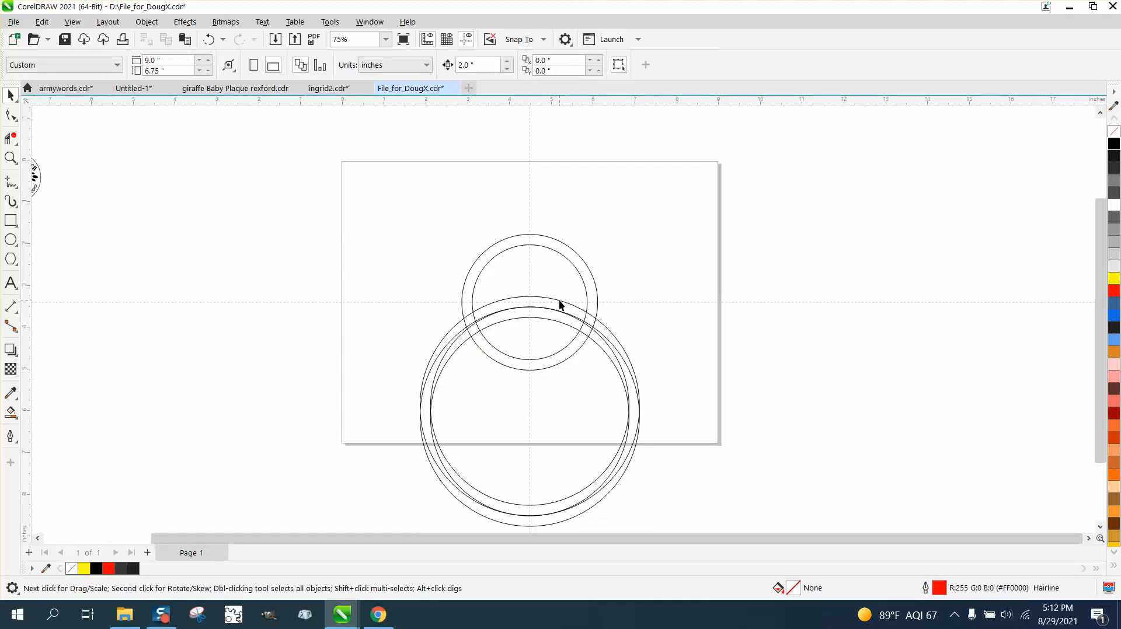
pyautogui.click(559, 299)
pyautogui.press('Delete')
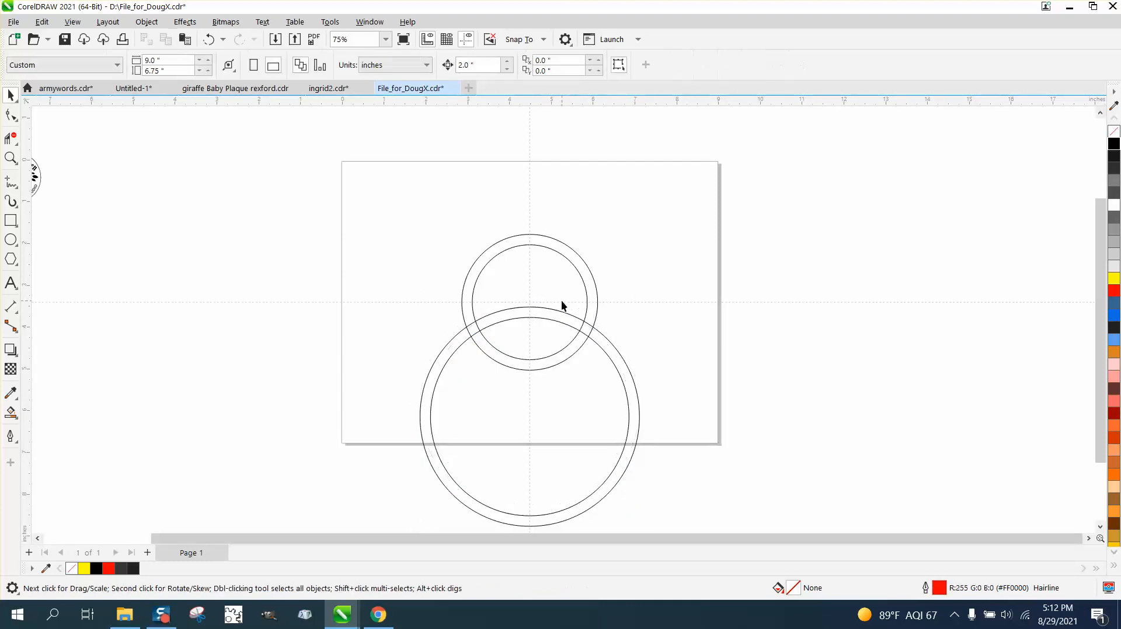
# Undo the stray shift of the large ring and rotate a duplicate 120° about the top node of its inner circle
pyautogui.click(521, 313)
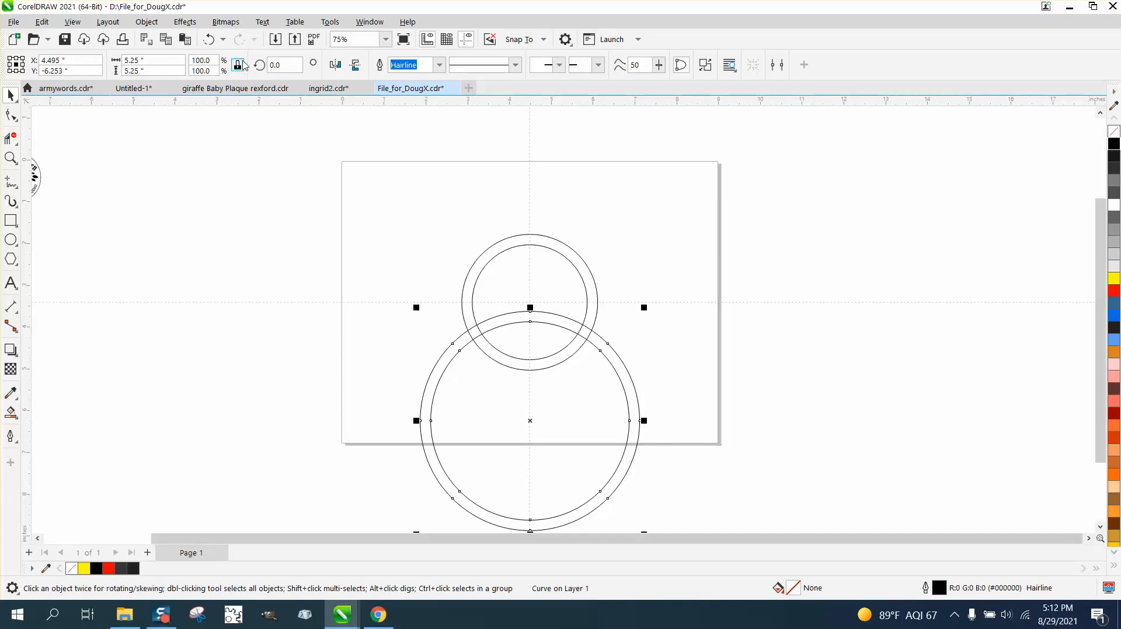
pyautogui.hotkey('ctrl', 'z')
pyautogui.press('KP_Add')
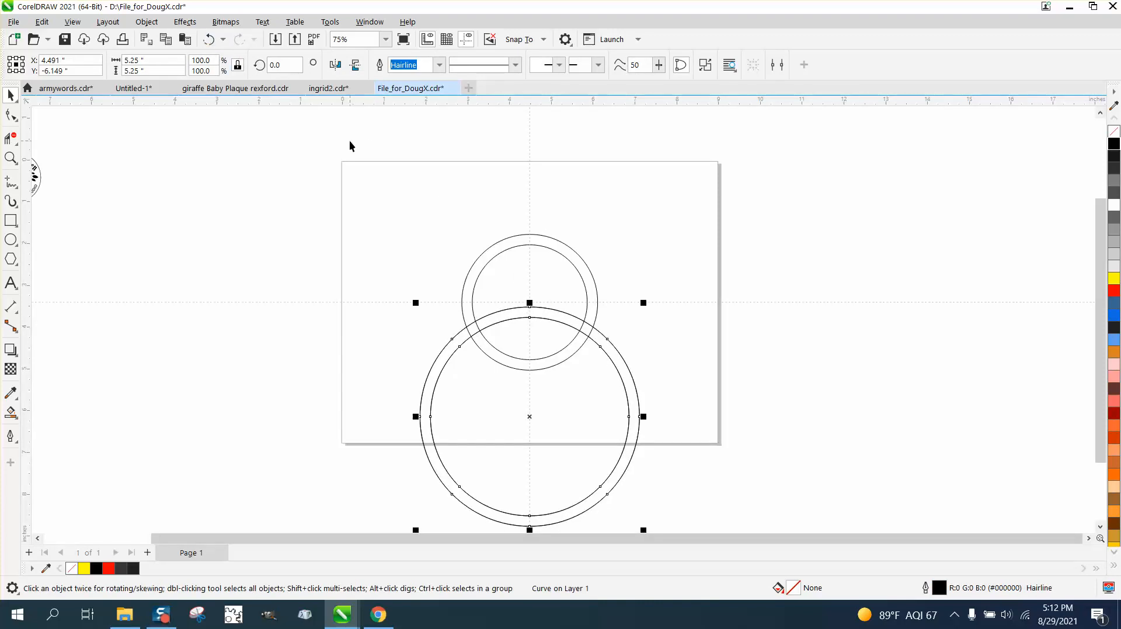
pyautogui.click(529, 416)
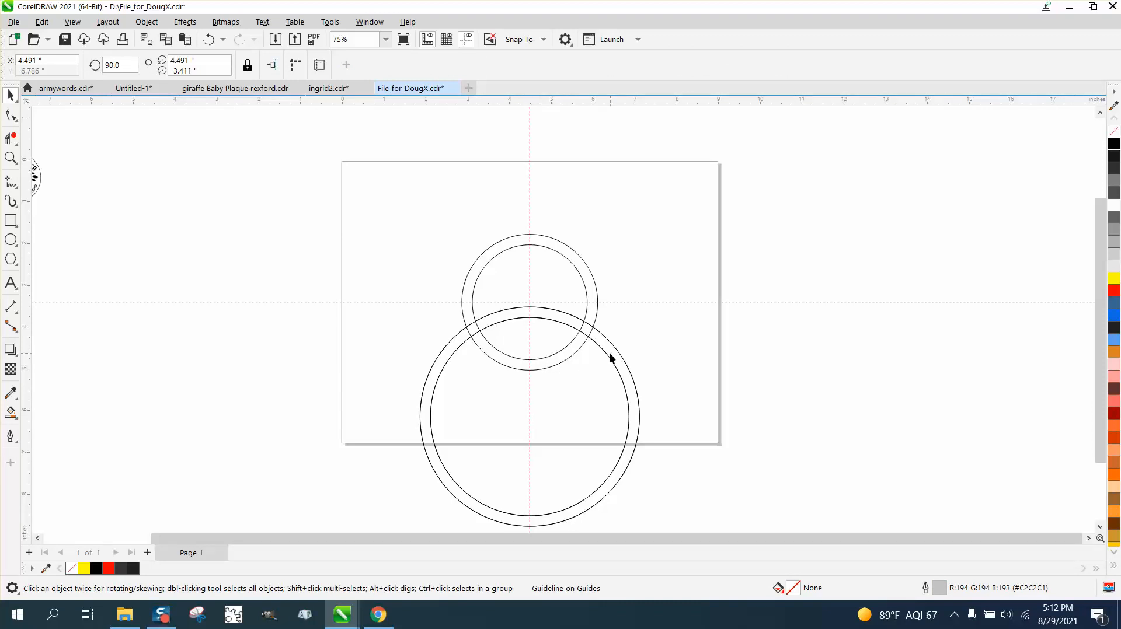
pyautogui.click(609, 354)
pyautogui.click(530, 417)
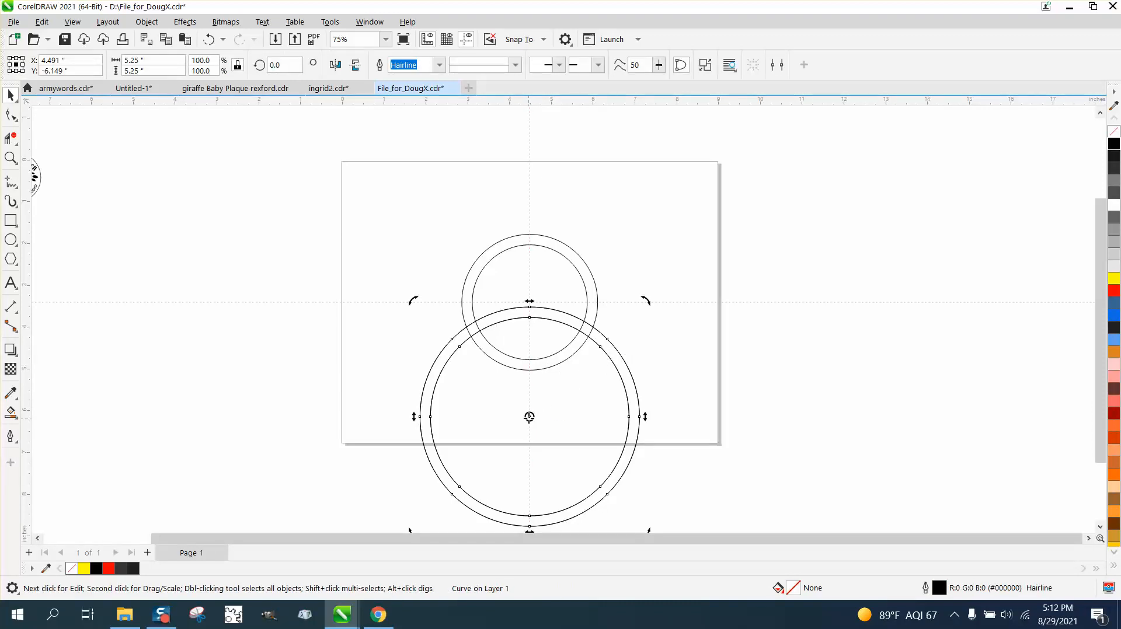
pyautogui.moveTo(530, 417); pyautogui.dragTo(530, 319)
pyautogui.write('120')
pyautogui.press('Return')
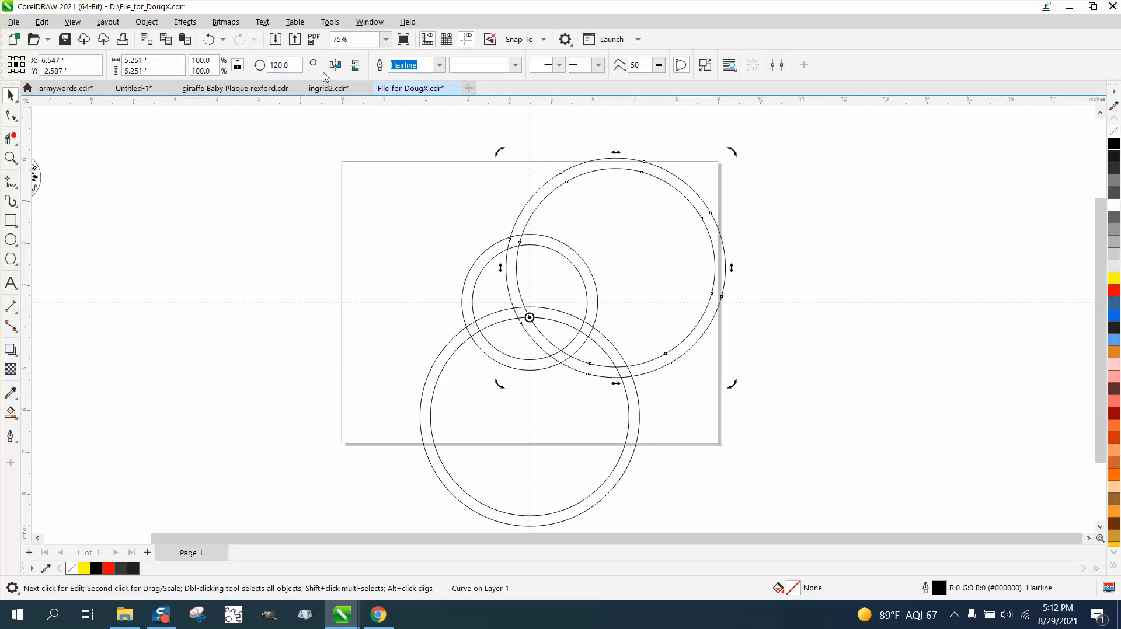
# Create another copy of the large ring rotated 240° about the same pivot point
pyautogui.doubleClick(298, 65)
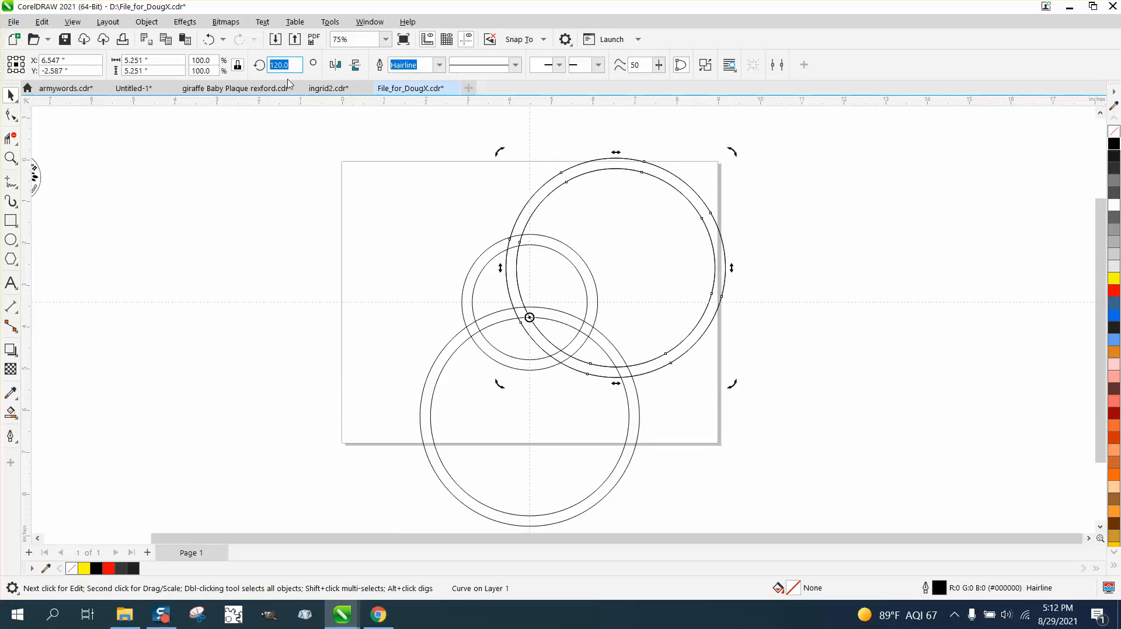
pyautogui.write('240')
pyautogui.press('Return')
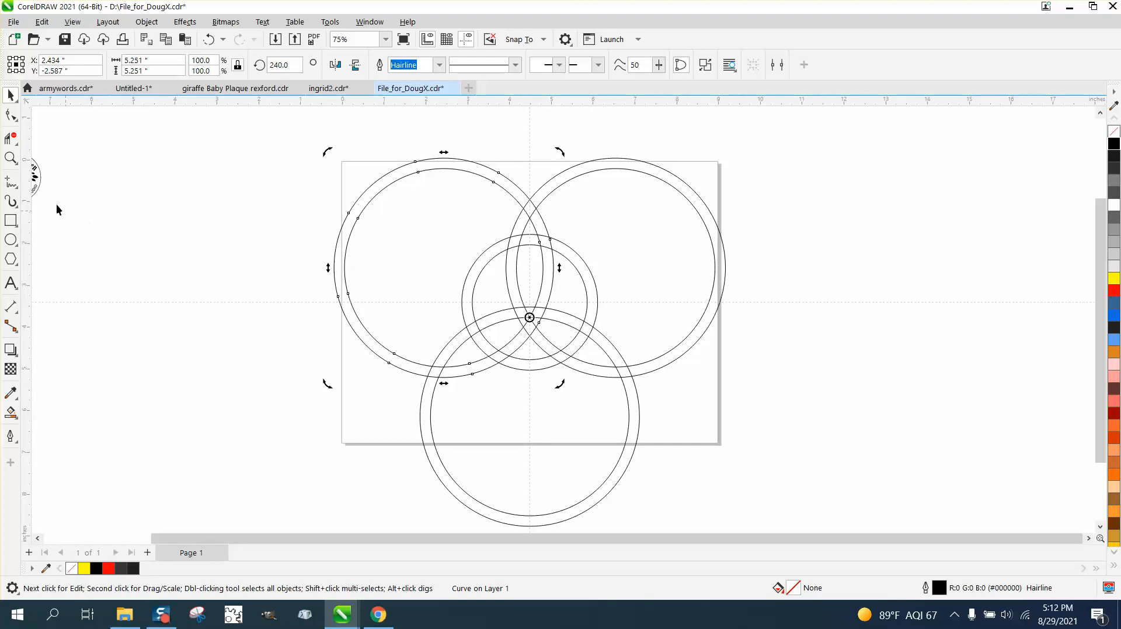
# Move the horizontal guideline down to the point where the three large rings' inner circles meet
pyautogui.click(10, 158)
pyautogui.moveTo(361, 181); pyautogui.dragTo(797, 464)
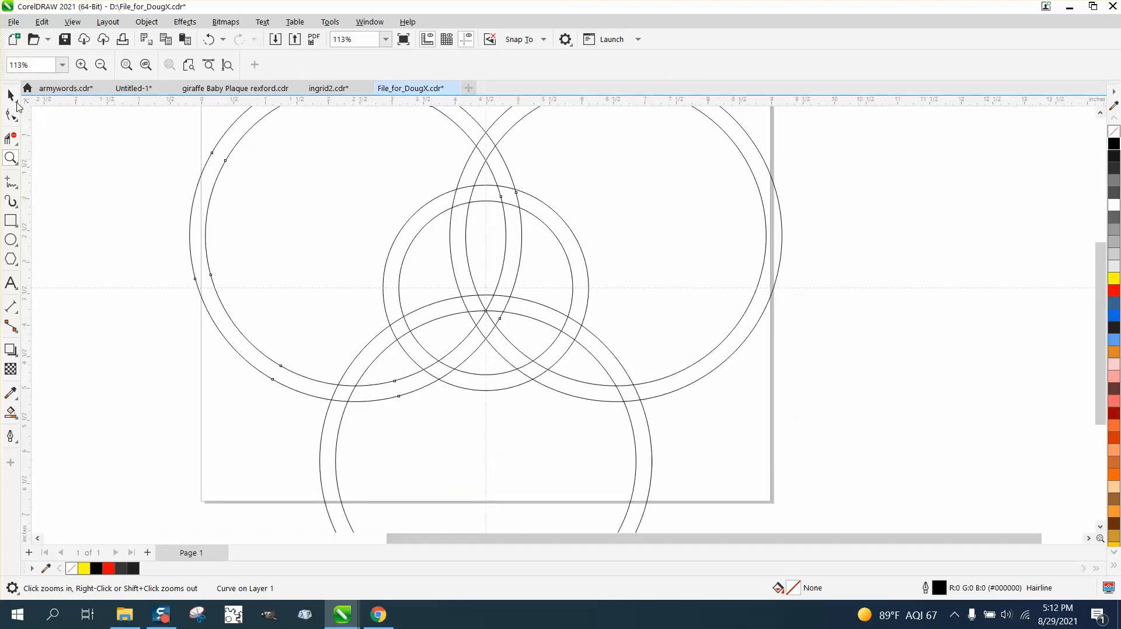
pyautogui.click(11, 96)
pyautogui.click(557, 287)
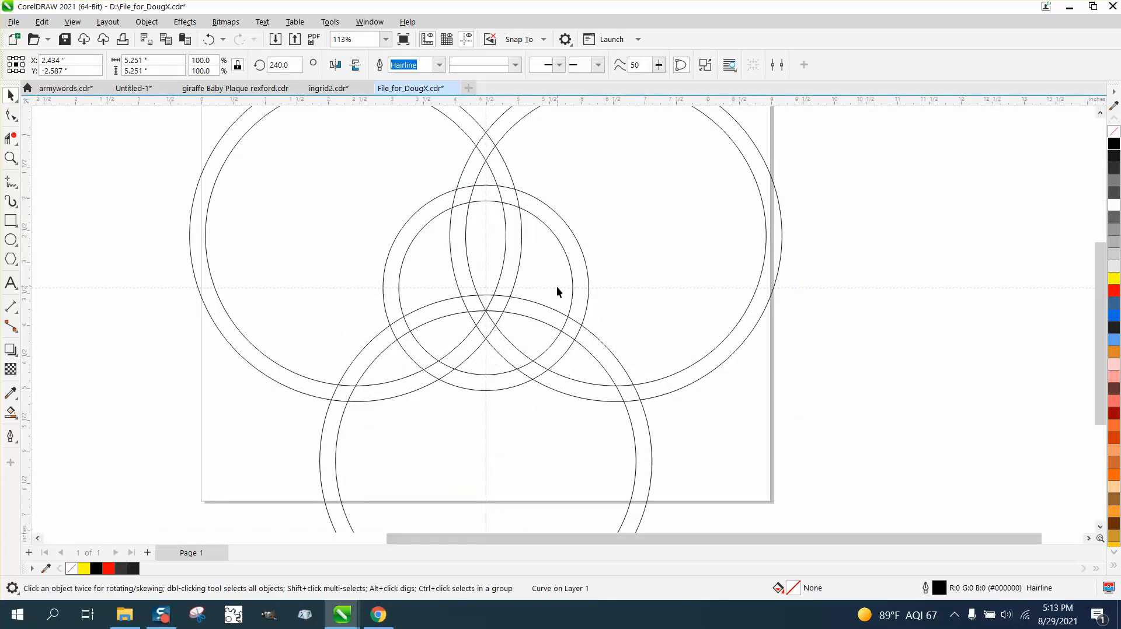
pyautogui.moveTo(520, 294); pyautogui.dragTo(488, 315)
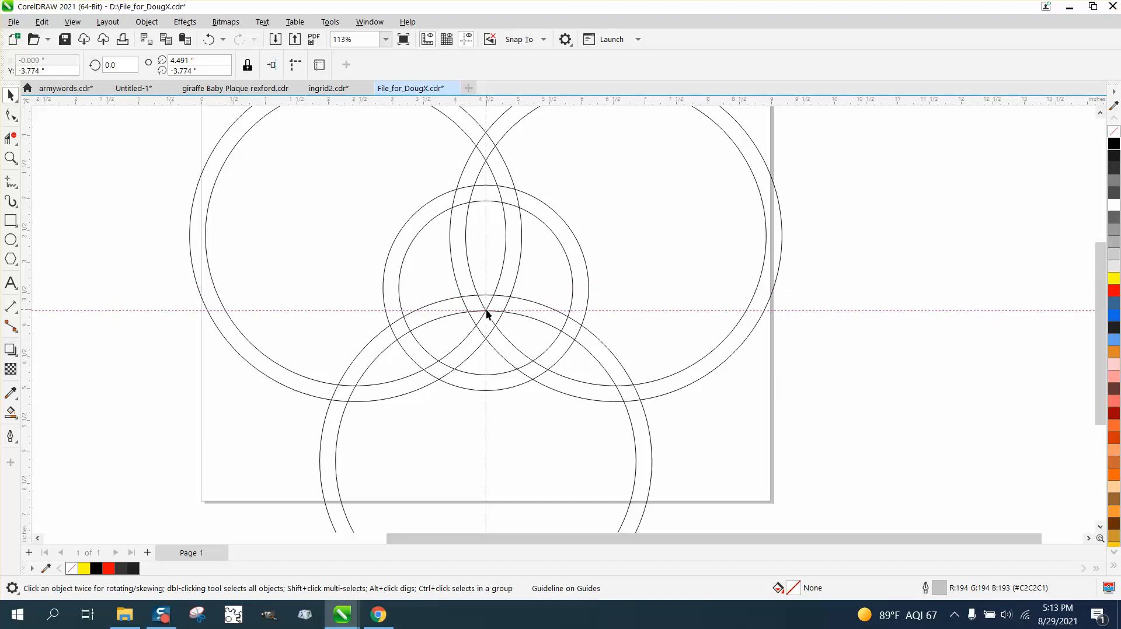
# Move the small ring straight down so its center sits on the guideline intersection where the large rings meet
pyautogui.click(549, 230)
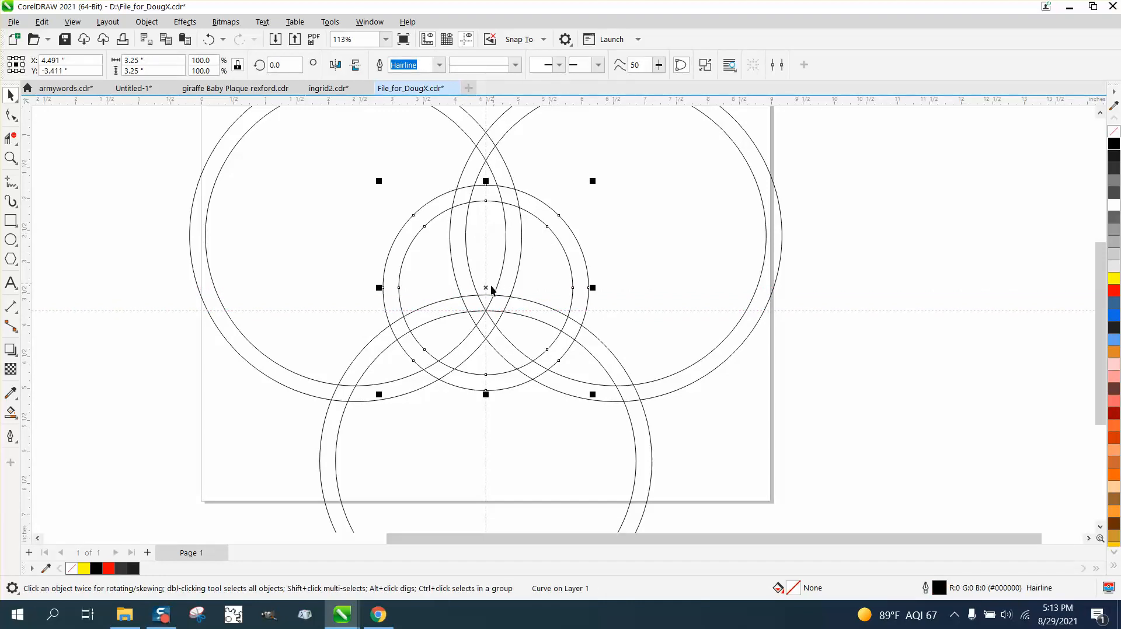
pyautogui.moveTo(485, 288); pyautogui.dragTo(485, 310)
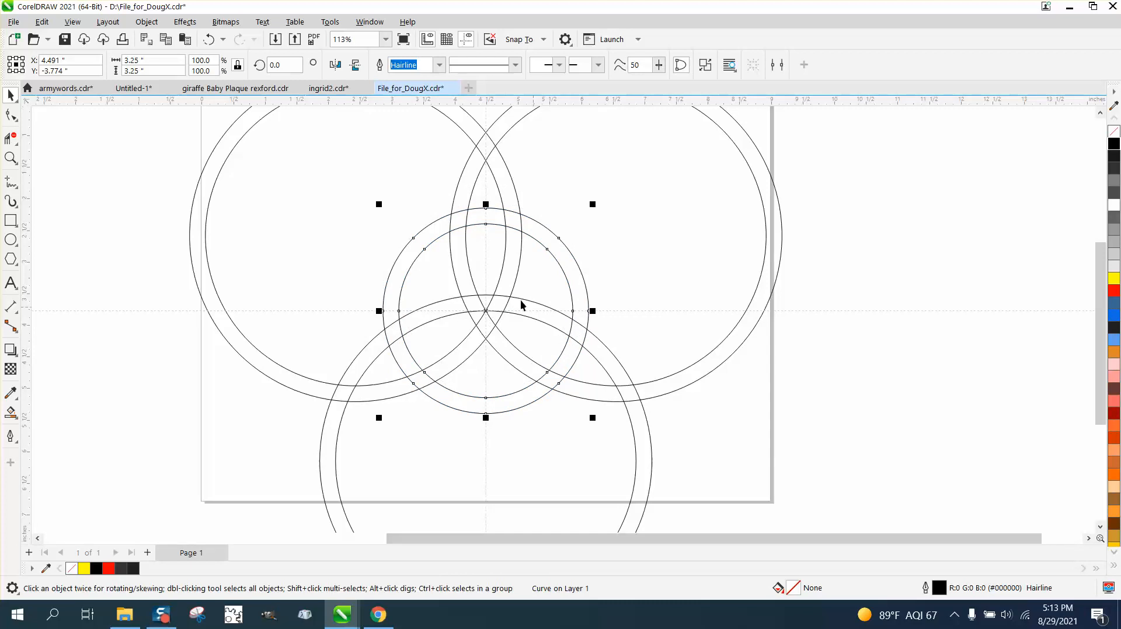
pyautogui.scroll(-2, 459, 311)
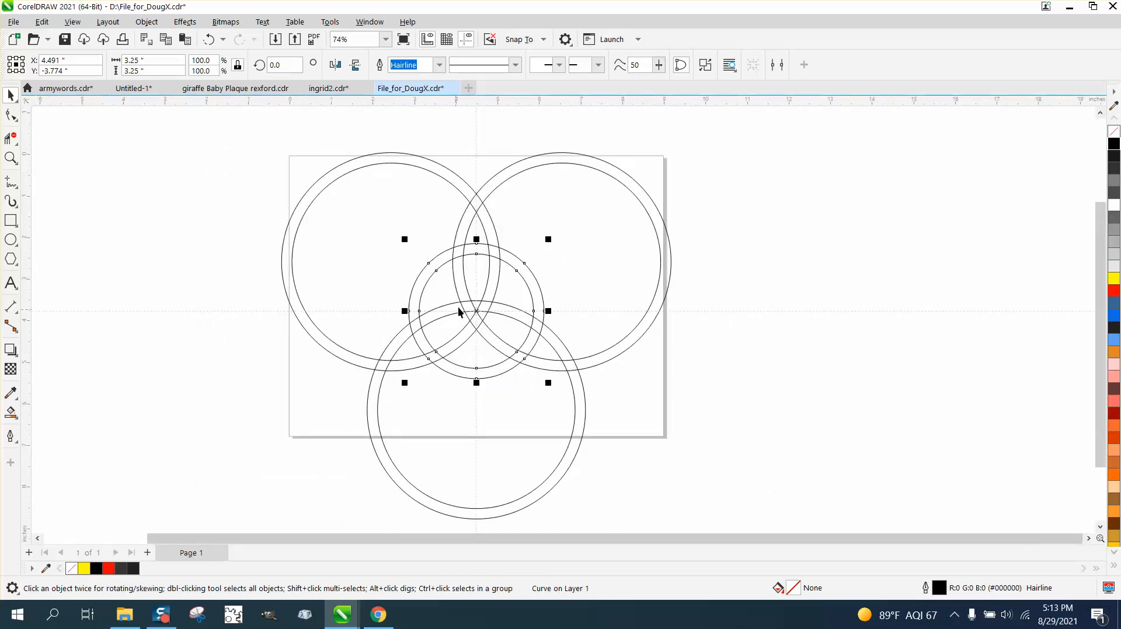
# Delete the overlapping line segments where pairs of large rings cross near the three outer tips with Virtual Segment Delete
pyautogui.click(10, 138)
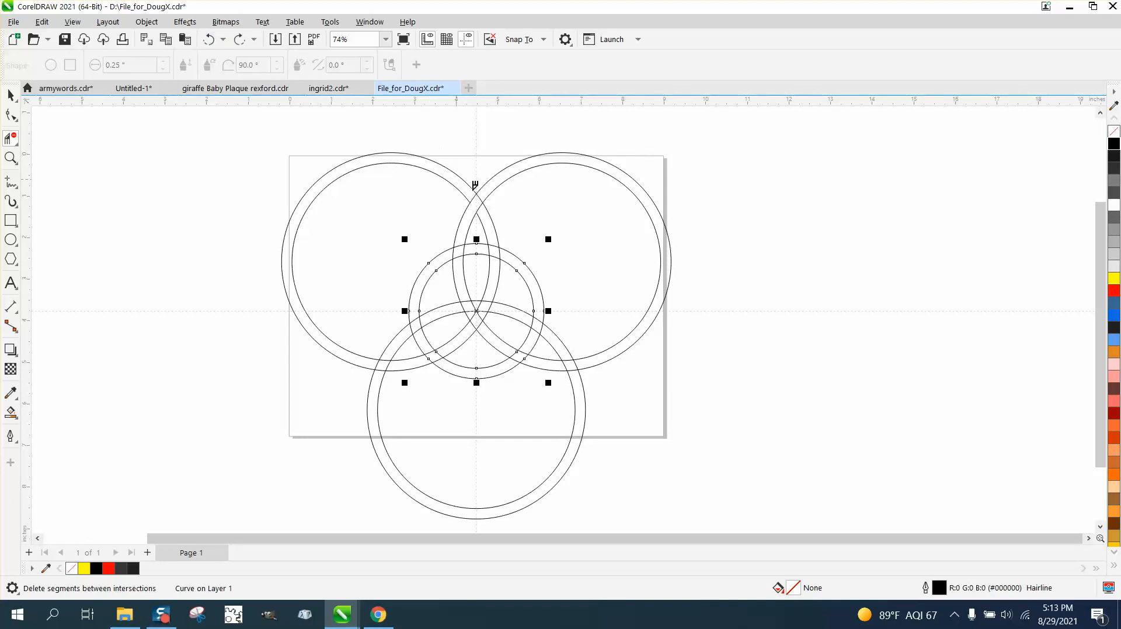
pyautogui.click(568, 358)
# Delete the hidden line segments where the small ring crosses the large rings so the bands alternate over and under
pyautogui.click(10, 157)
pyautogui.moveTo(378, 216); pyautogui.dragTo(682, 435)
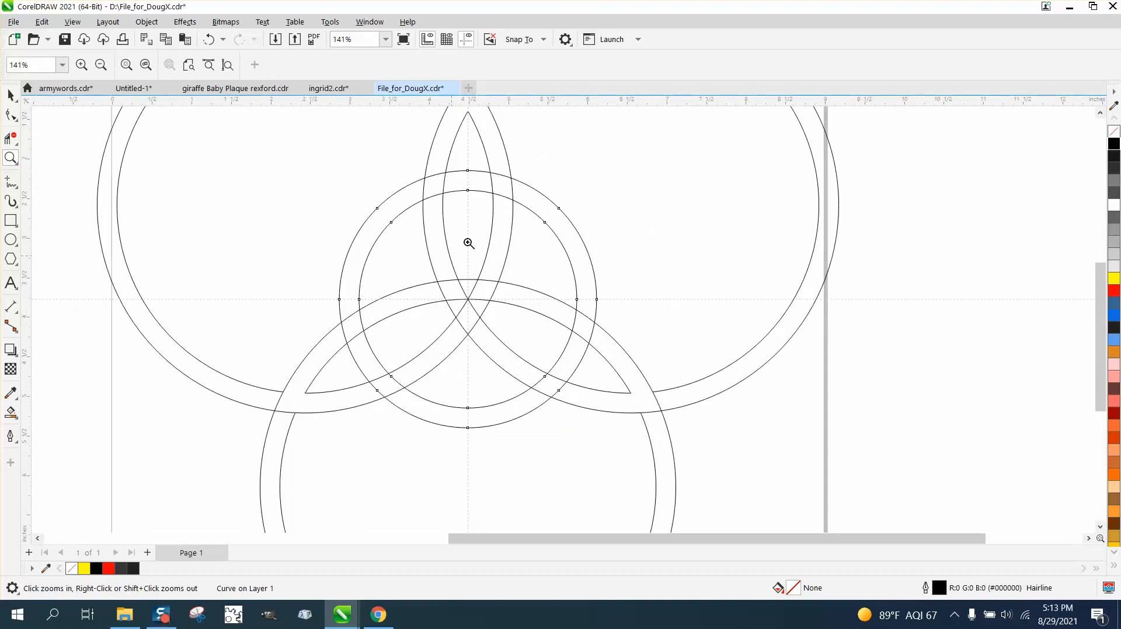
pyautogui.click(10, 139)
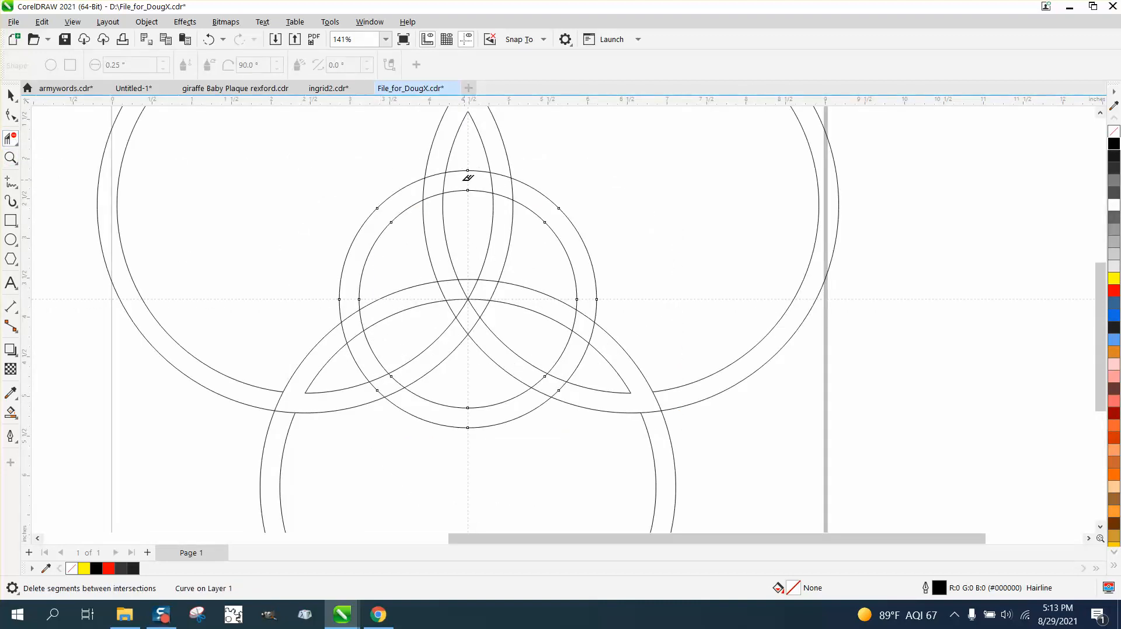
pyautogui.click(429, 183)
pyautogui.click(502, 175)
pyautogui.click(509, 197)
pyautogui.click(560, 387)
pyautogui.click(543, 379)
pyautogui.click(362, 320)
pyautogui.click(345, 332)
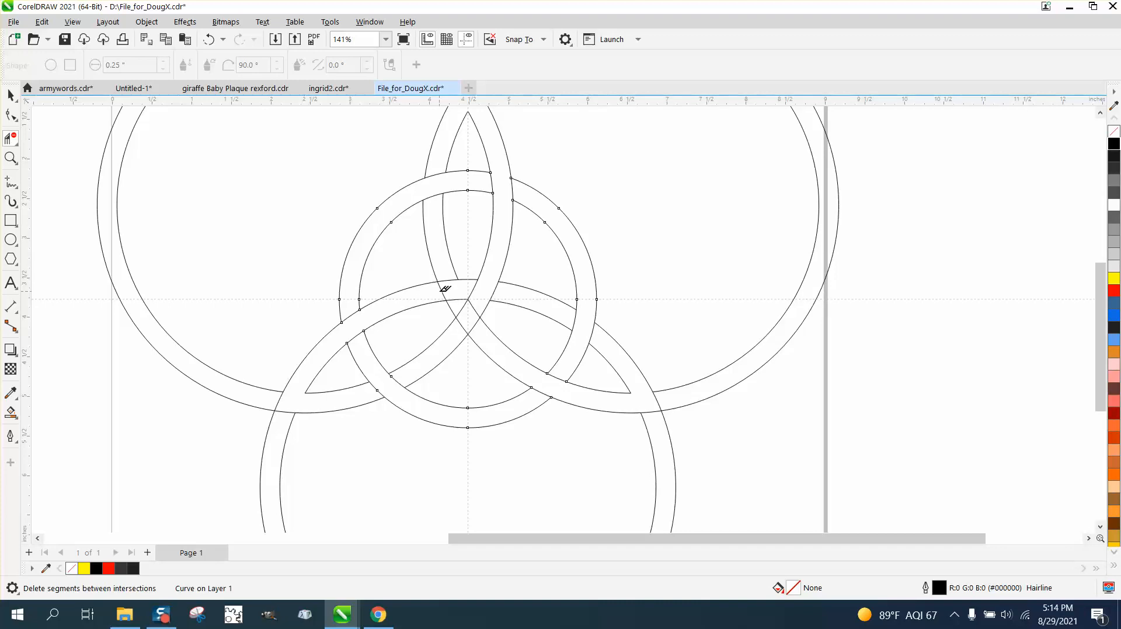
# Undo the last segment deletion and remove the overlapping segments at the central crossing to complete the weave
pyautogui.click(209, 39)
pyautogui.click(463, 283)
pyautogui.click(462, 305)
# Delete the outer arcs of the three large rings, keeping only the three pointed loops interlaced with the small ring
pyautogui.scroll(-3, 449, 313)
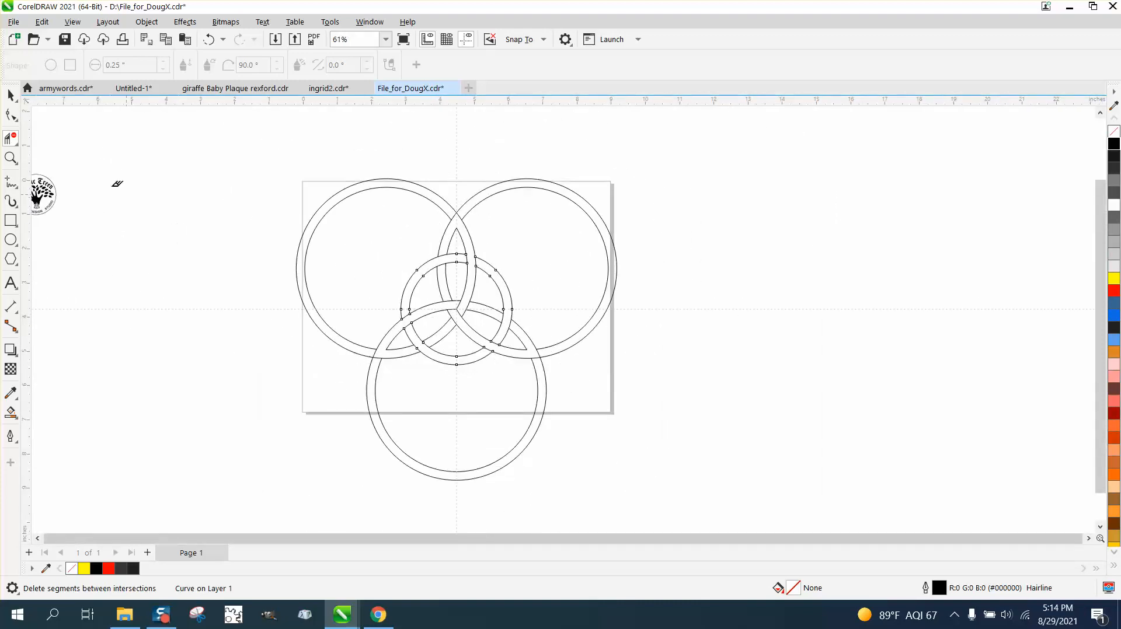
pyautogui.click(12, 96)
pyautogui.scroll(-1, 225, 176)
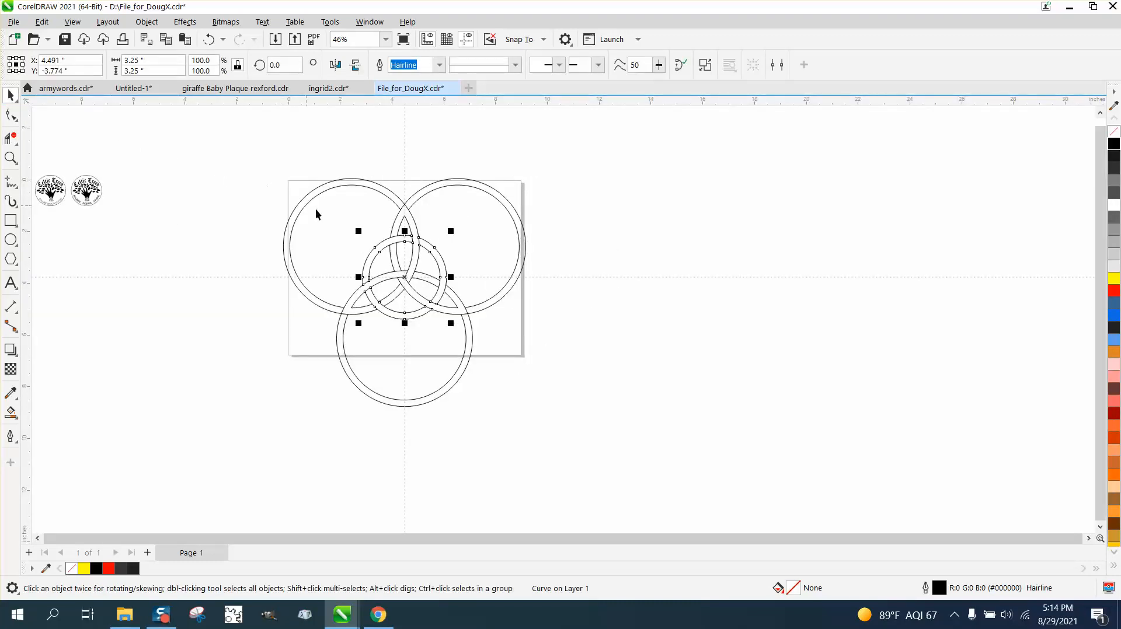
pyautogui.click(7, 140)
pyautogui.moveTo(331, 168); pyautogui.dragTo(337, 195)
pyautogui.moveTo(474, 175); pyautogui.dragTo(485, 204)
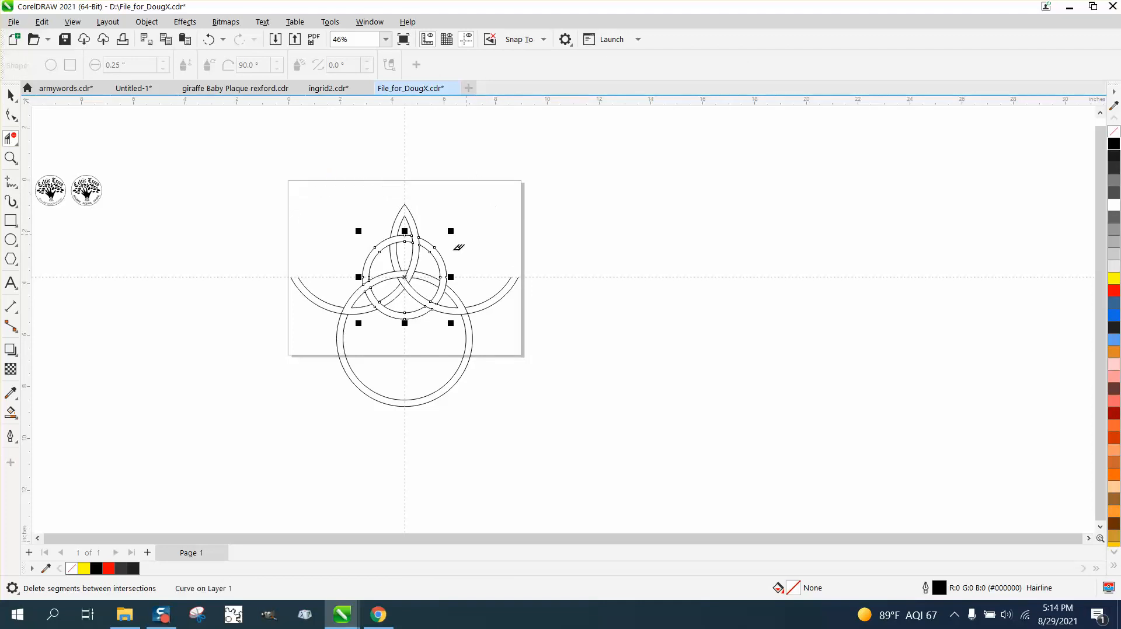
pyautogui.moveTo(320, 265)
pyautogui.mouseDown()
pyautogui.moveTo(330, 323)
pyautogui.moveTo(402, 366)
pyautogui.mouseUp()
pyautogui.moveTo(497, 270); pyautogui.dragTo(458, 352)
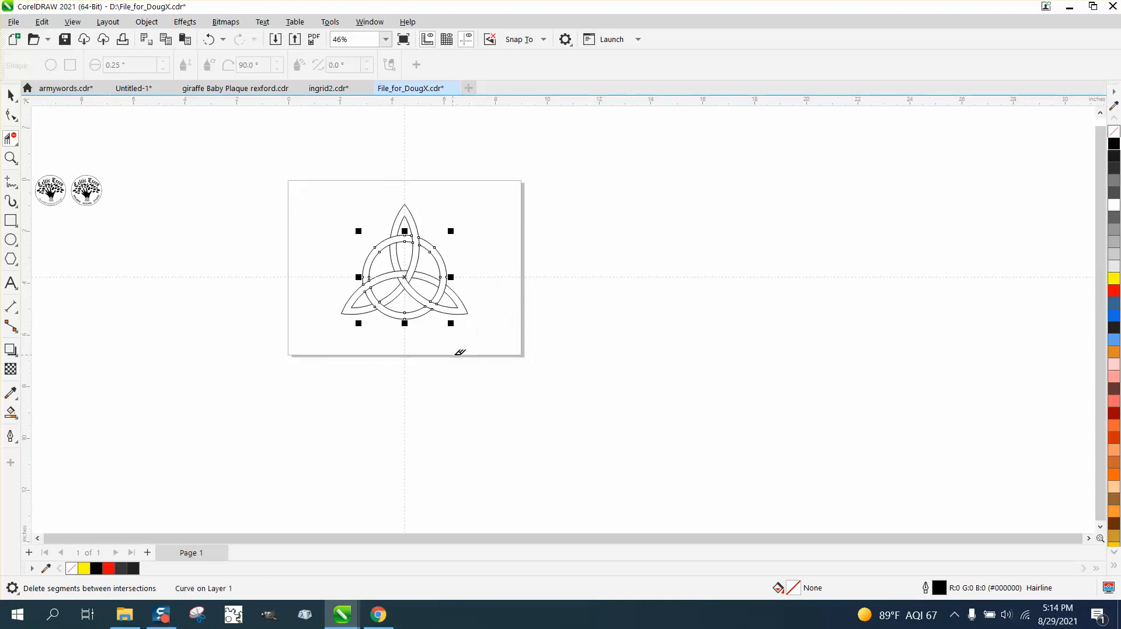
# Set the nudge distance to 6 inches with nothing selected
pyautogui.click(10, 157)
pyautogui.moveTo(336, 193); pyautogui.dragTo(514, 330)
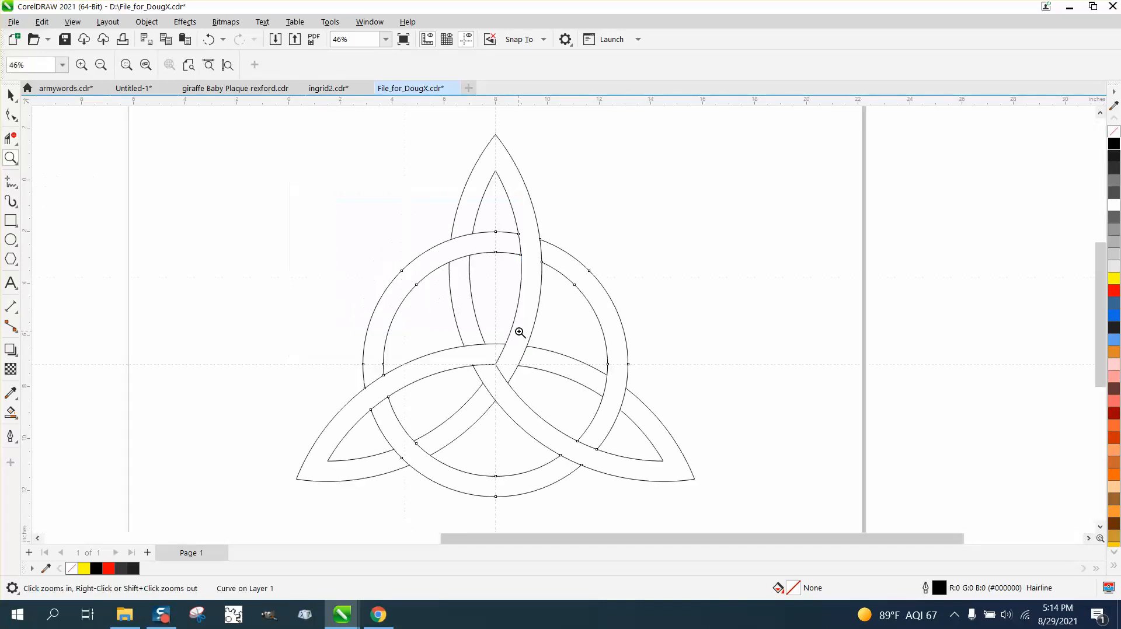
pyautogui.rightClick(310, 239)
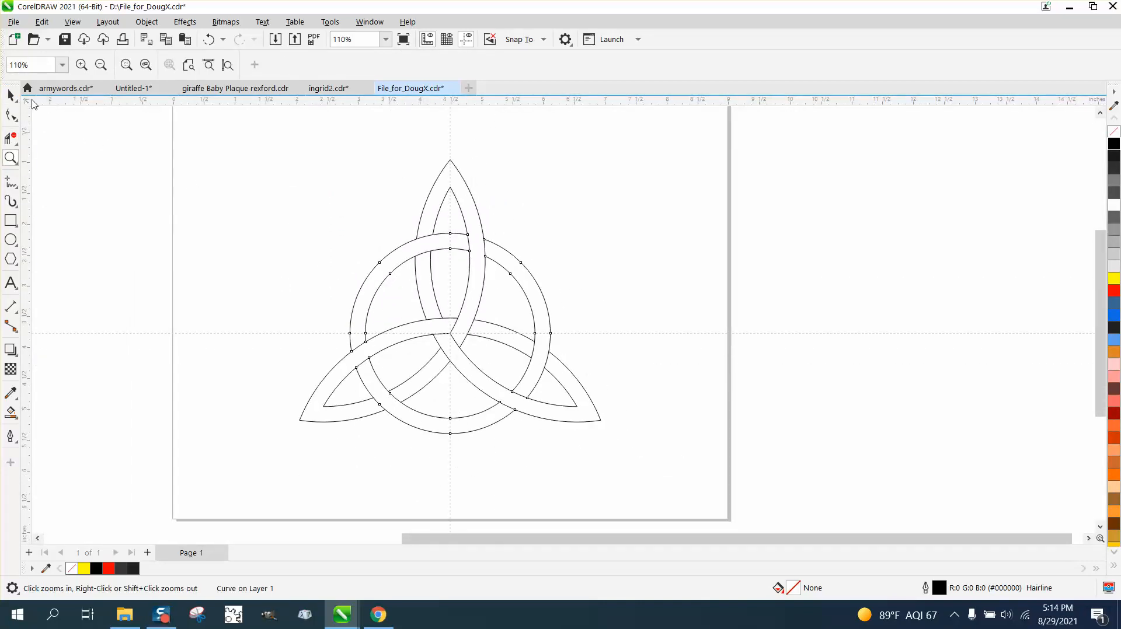
pyautogui.click(10, 95)
pyautogui.moveTo(257, 153)
pyautogui.mouseDown()
pyautogui.moveTo(675, 475)
pyautogui.moveTo(728, 490)
pyautogui.mouseUp()
pyautogui.click(144, 111)
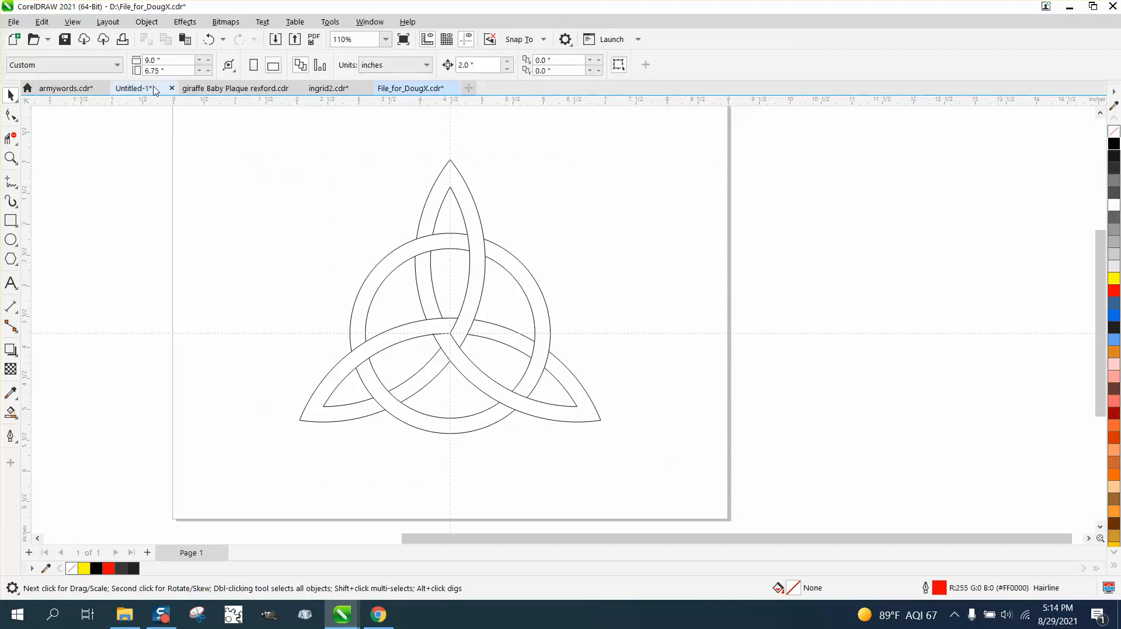
pyautogui.click(474, 64)
pyautogui.write('6')
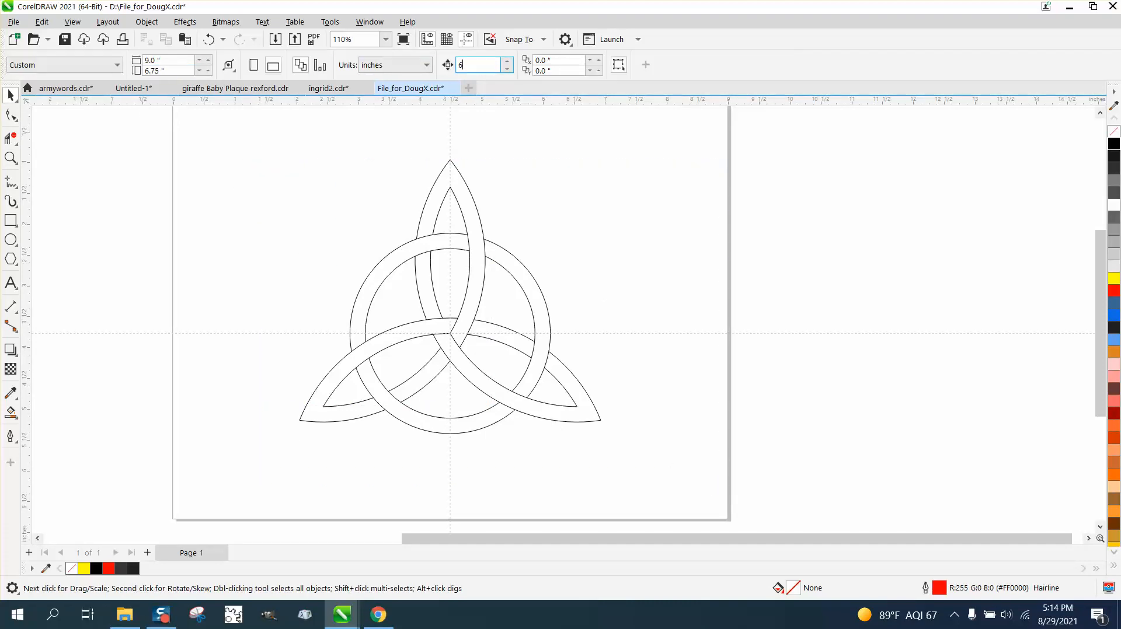
# Smart Fill the top loop and the circle's upper-left and right arcs in black, nudging each filled piece 6 inches to the right
pyautogui.click(11, 413)
pyautogui.click(467, 212)
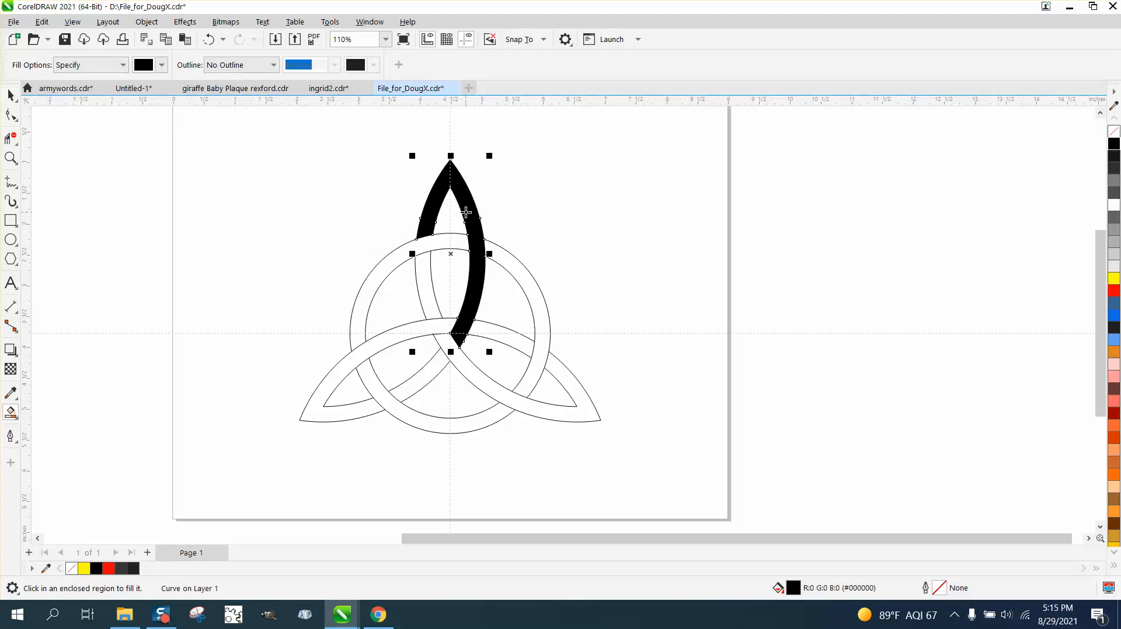
pyautogui.press('Right')
pyautogui.click(439, 239)
pyautogui.press('Right')
pyautogui.click(517, 268)
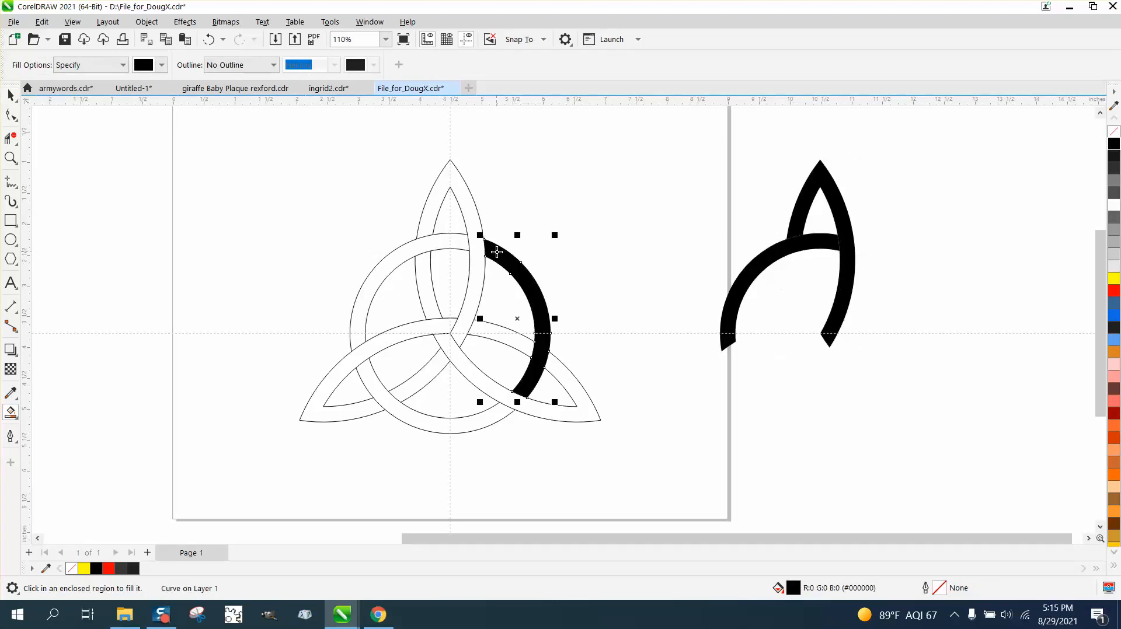
pyautogui.press('Right')
# Fill the short band right of center, the right loop and the band running lower-left from the center, nudging each piece right
pyautogui.click(511, 334)
pyautogui.press('Right')
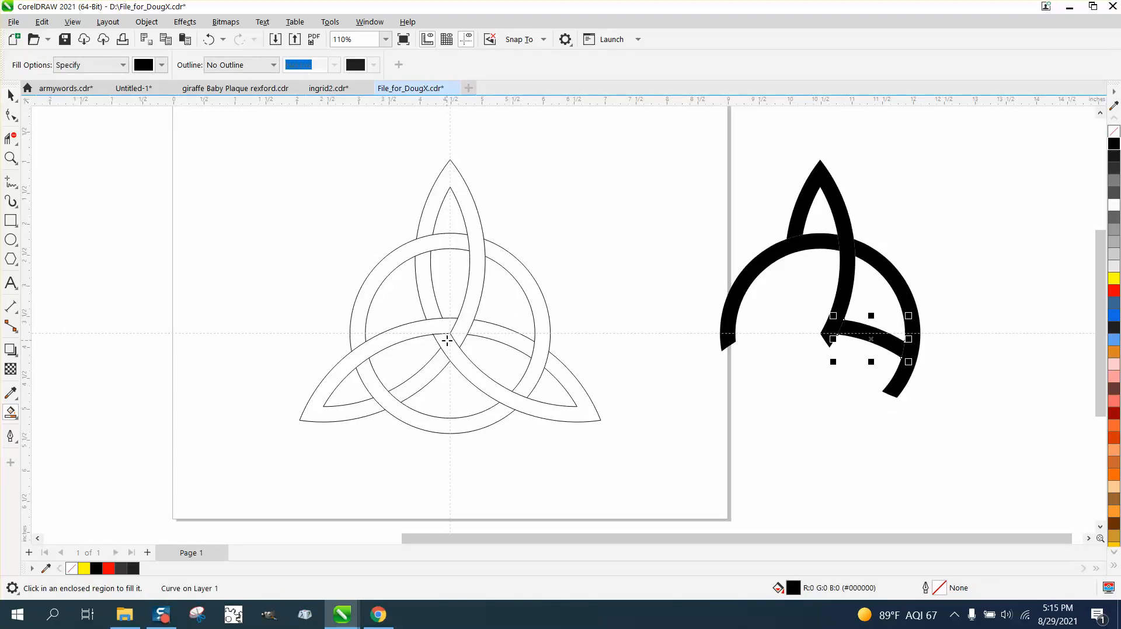
pyautogui.click(482, 356)
pyautogui.press('Right')
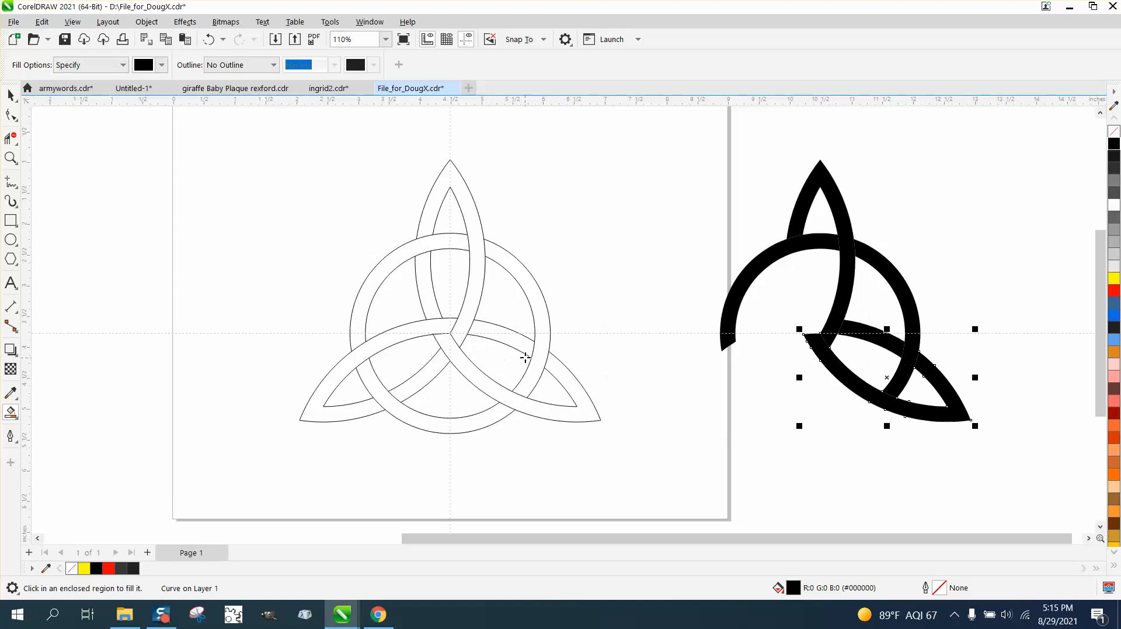
pyautogui.click(429, 372)
pyautogui.press('Right')
# Fill the left loop, the circle's bottom arc and the top loop's inner left band, nudging each piece right
pyautogui.click(346, 366)
pyautogui.press('Right')
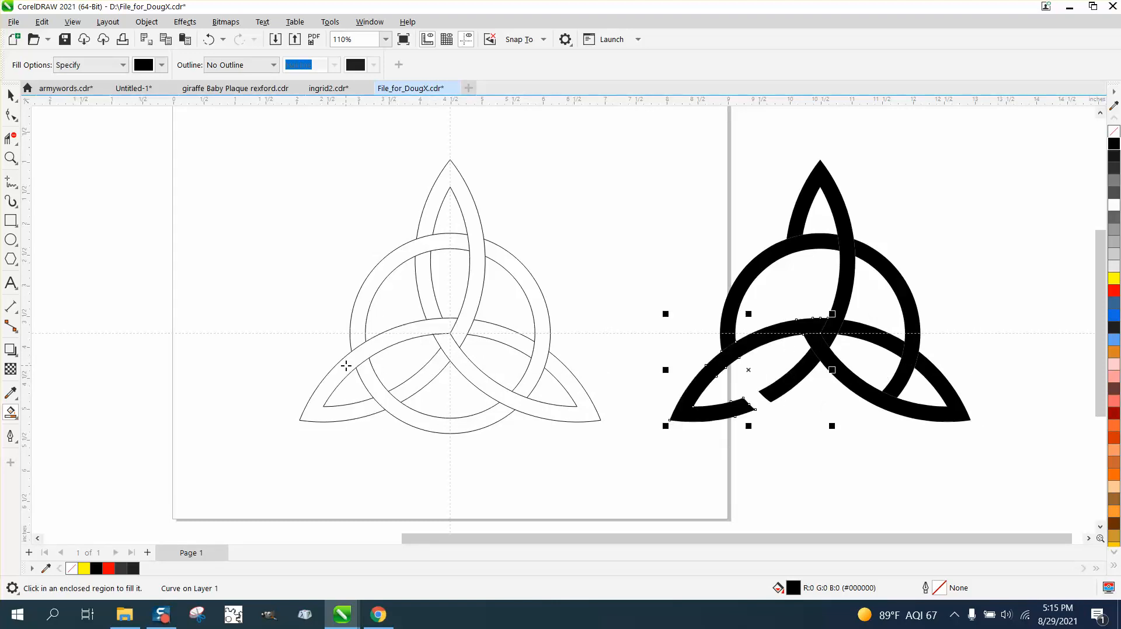
pyautogui.click(416, 420)
pyautogui.press('Right')
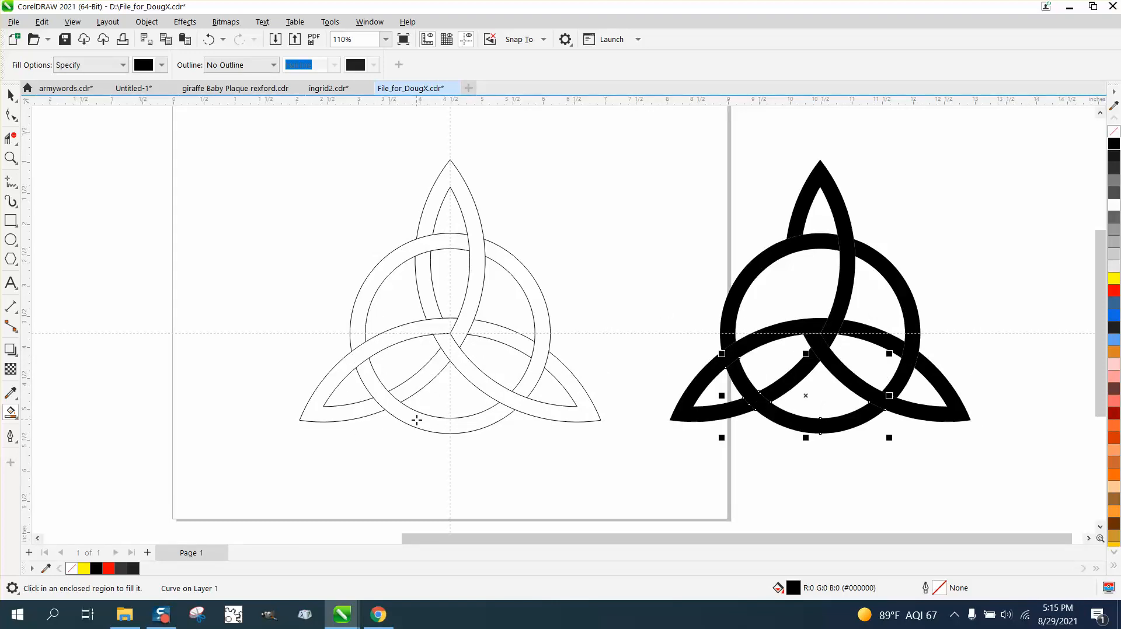
pyautogui.click(436, 313)
pyautogui.press('Right')
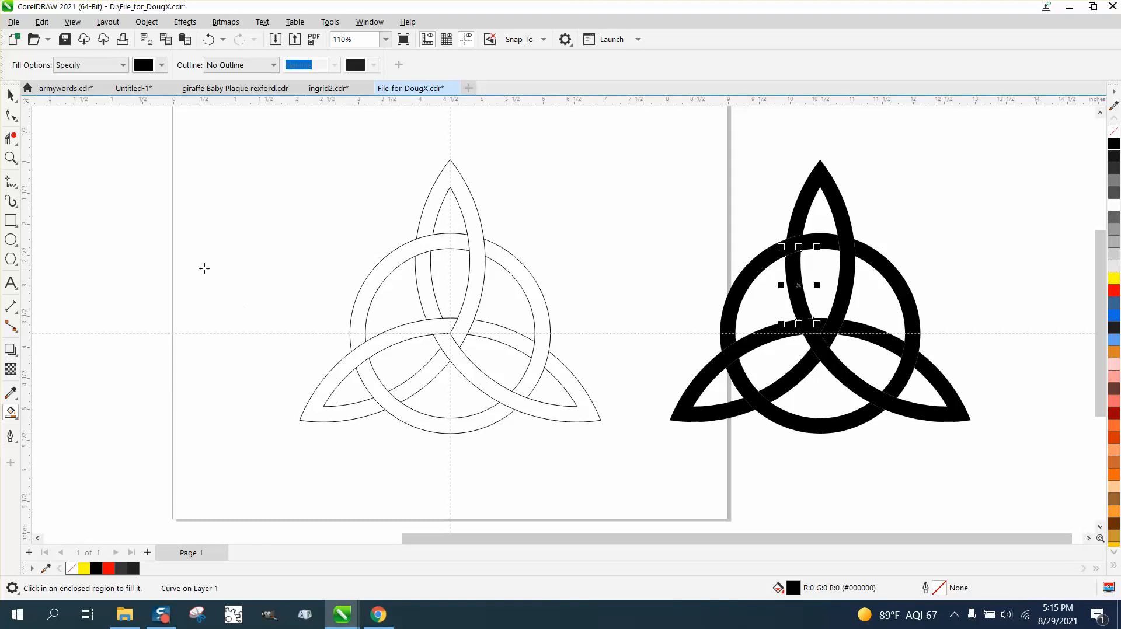
# Select all nine filled pieces of the copied knot, remove their fill and give them a black outline
pyautogui.click(10, 95)
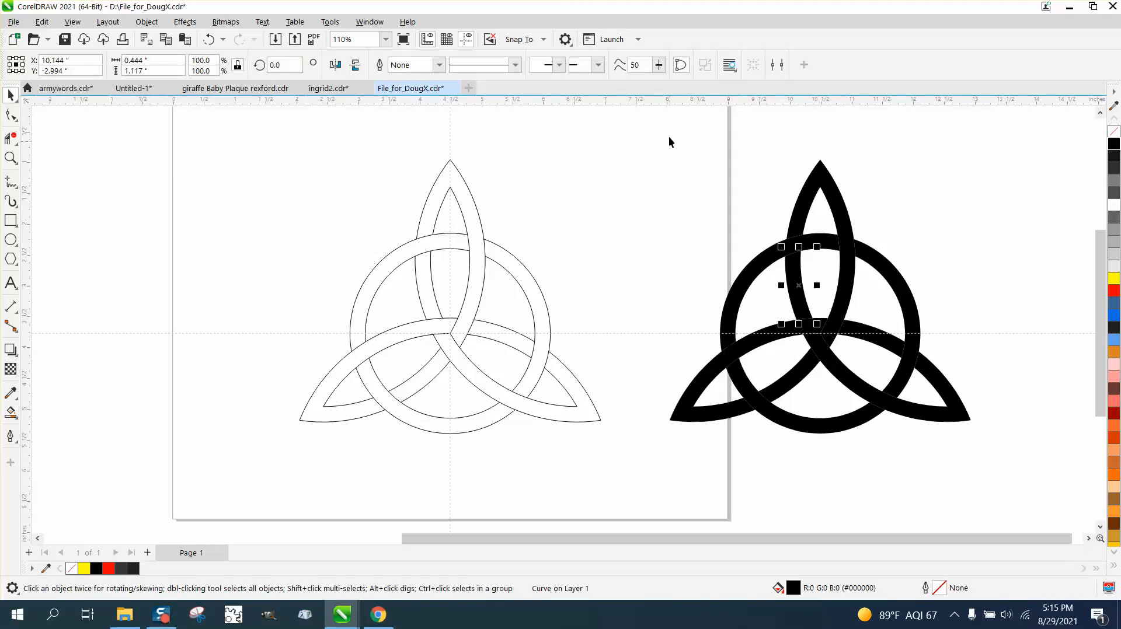
pyautogui.moveTo(669, 142); pyautogui.dragTo(1017, 489)
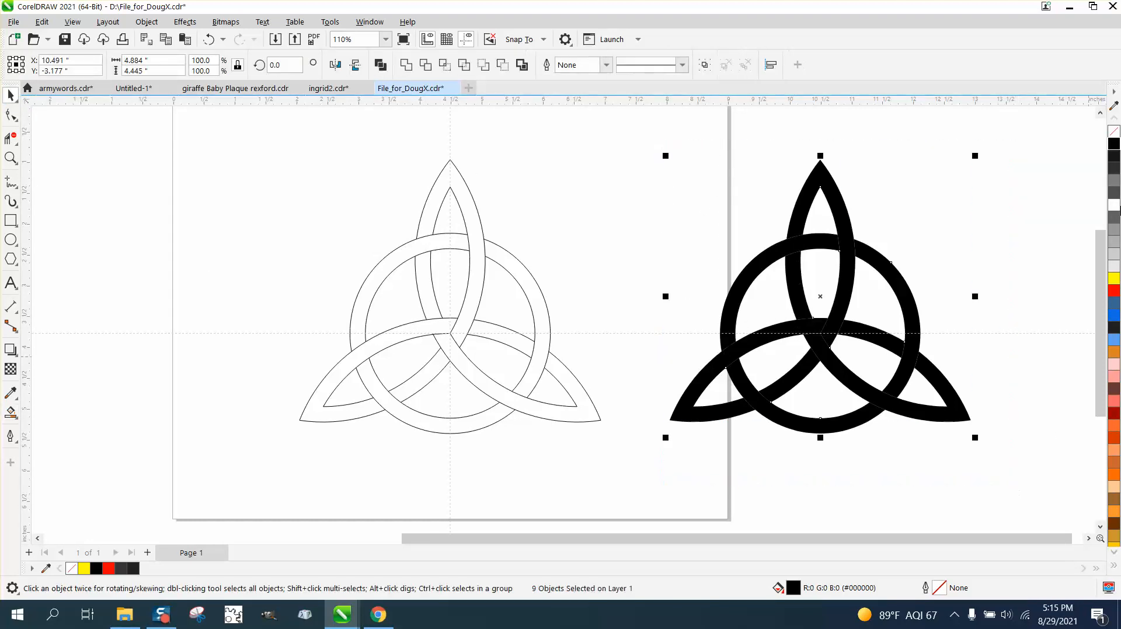
pyautogui.click(1114, 132)
pyautogui.rightClick(1114, 143)
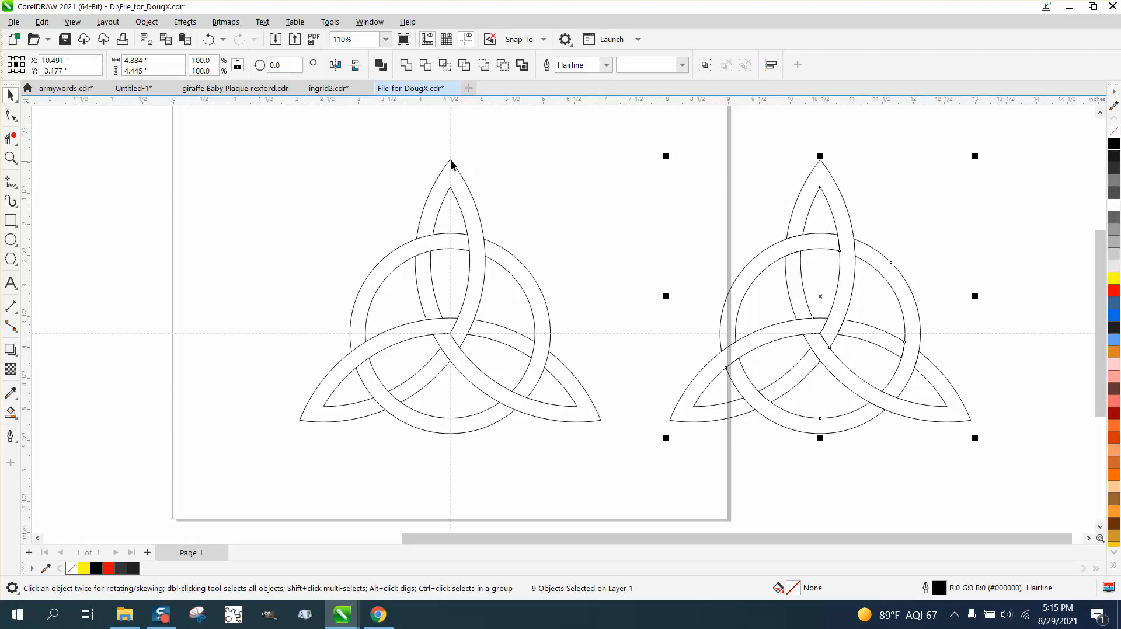
# Select all pieces of the original knot on the page and nudge them 12 inches to the left
pyautogui.moveTo(305, 160); pyautogui.dragTo(356, 332)
pyautogui.moveTo(619, 468); pyautogui.dragTo(619, 469)
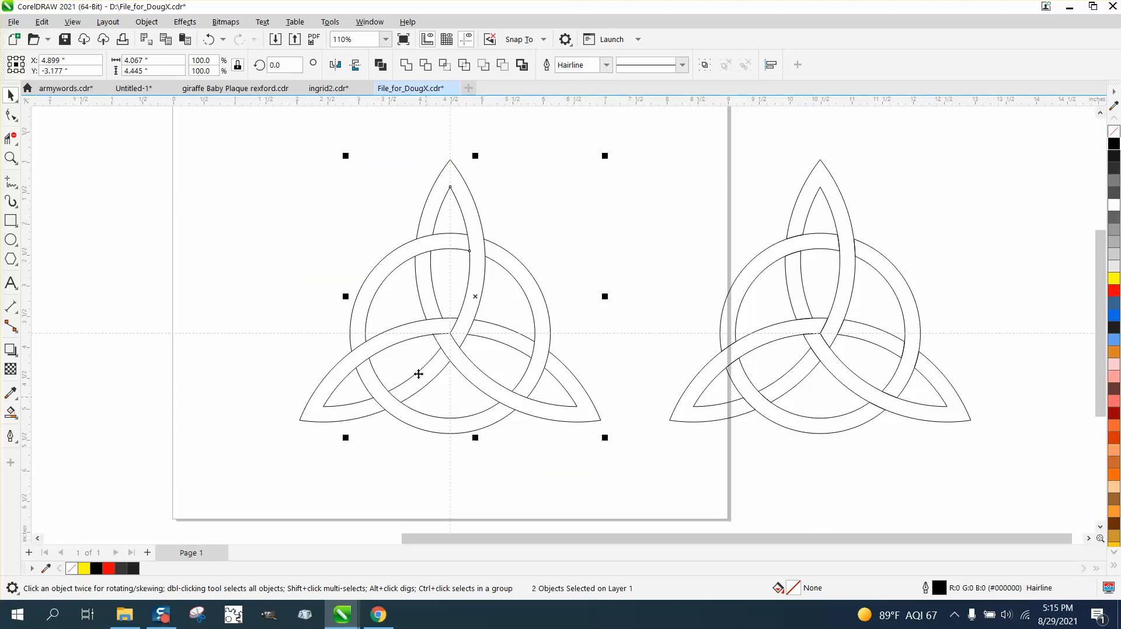
pyautogui.moveTo(268, 118); pyautogui.dragTo(629, 489)
pyautogui.press('Left')
pyautogui.press('Left')
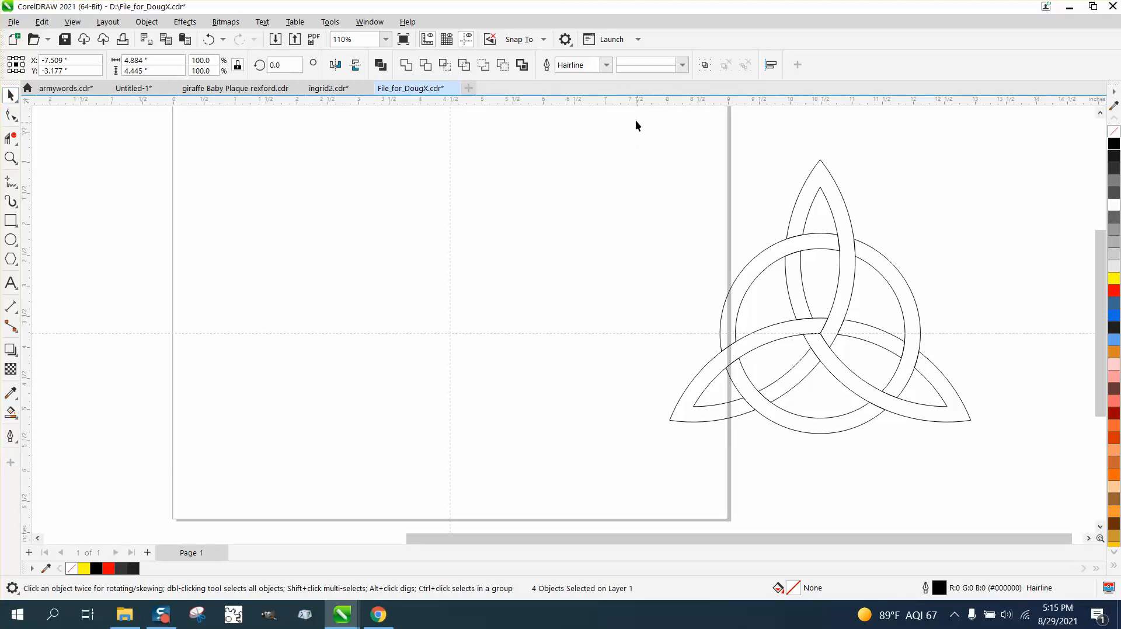
# Select all nine outlined pieces of the copied knot and group them
pyautogui.moveTo(636, 122); pyautogui.dragTo(985, 452)
pyautogui.moveTo(1035, 488); pyautogui.dragTo(1035, 489)
pyautogui.click(149, 23)
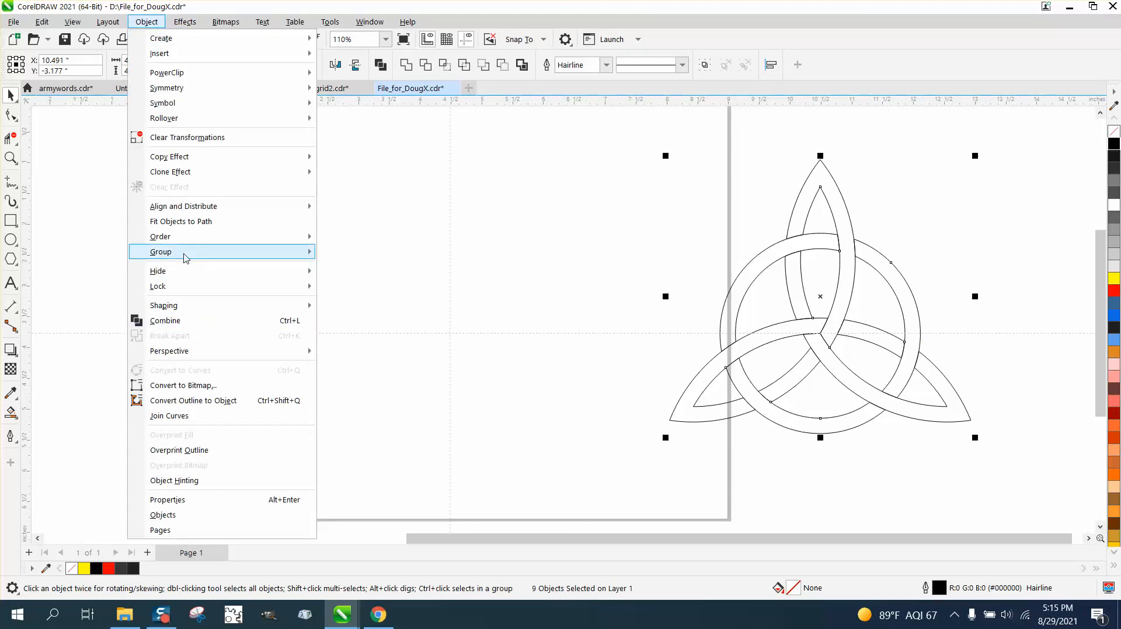
pyautogui.moveTo(183, 253)
pyautogui.click(351, 254)
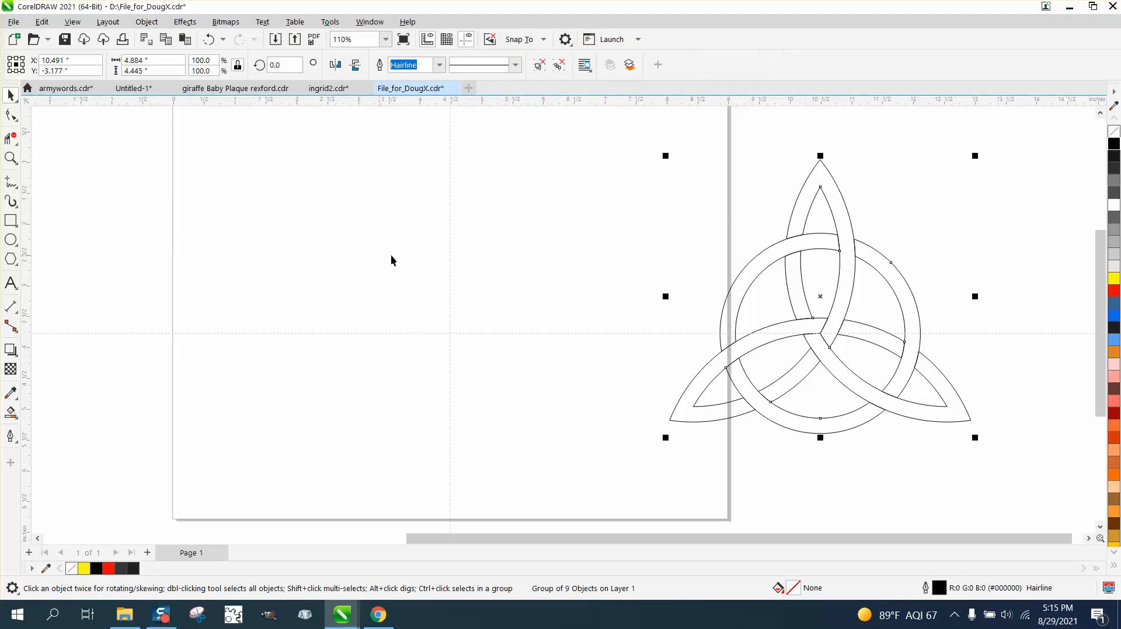
# Try a one-step inside contour with a 0.01-inch offset on the grouped knot and undo it
pyautogui.click(185, 22)
pyautogui.click(227, 339)
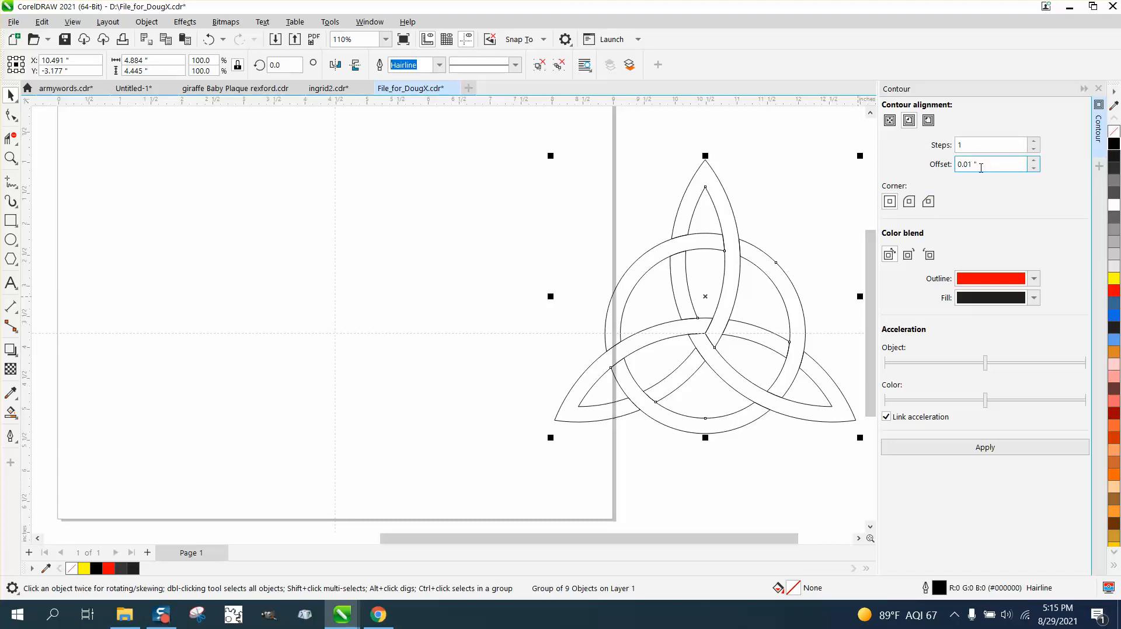
pyautogui.click(995, 448)
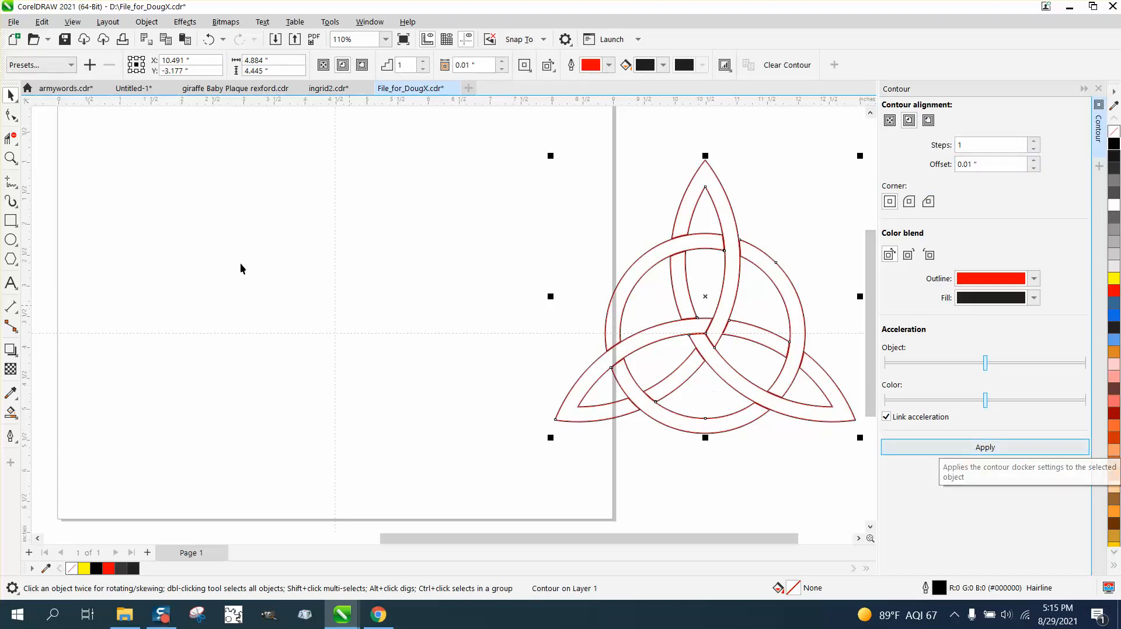
pyautogui.click(11, 158)
pyautogui.moveTo(636, 174); pyautogui.dragTo(771, 255)
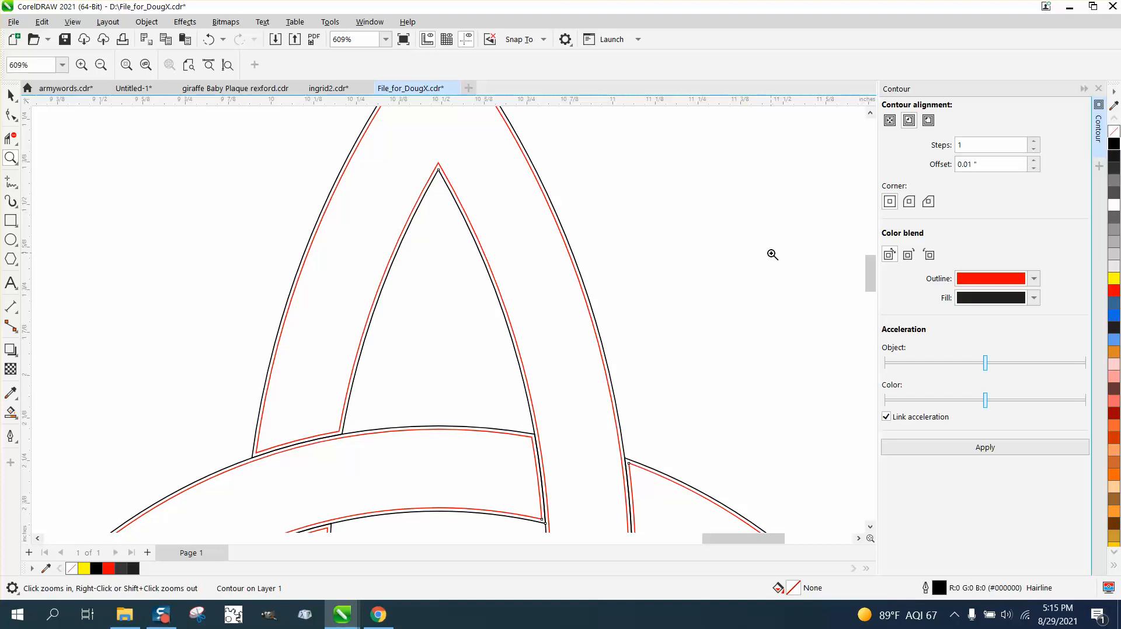
pyautogui.scroll(-1, 748, 248)
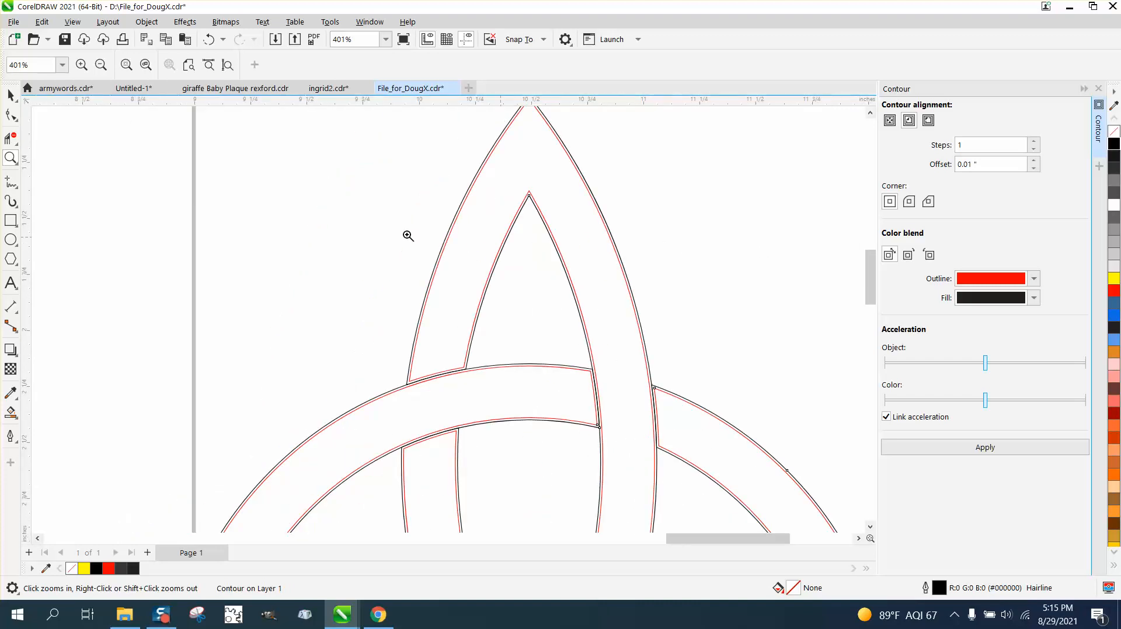
pyautogui.click(208, 39)
# Apply a one-step inside contour with a 0.03-inch offset to the grouped knot
pyautogui.moveTo(979, 164); pyautogui.dragTo(946, 166)
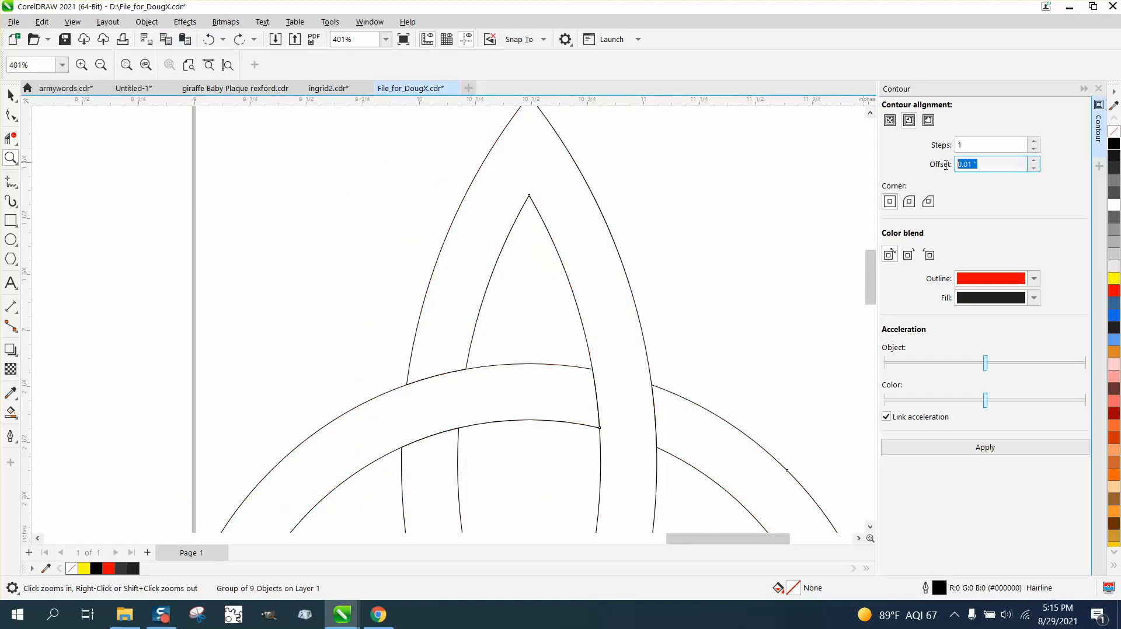
pyautogui.write('.03')
pyautogui.click(1004, 448)
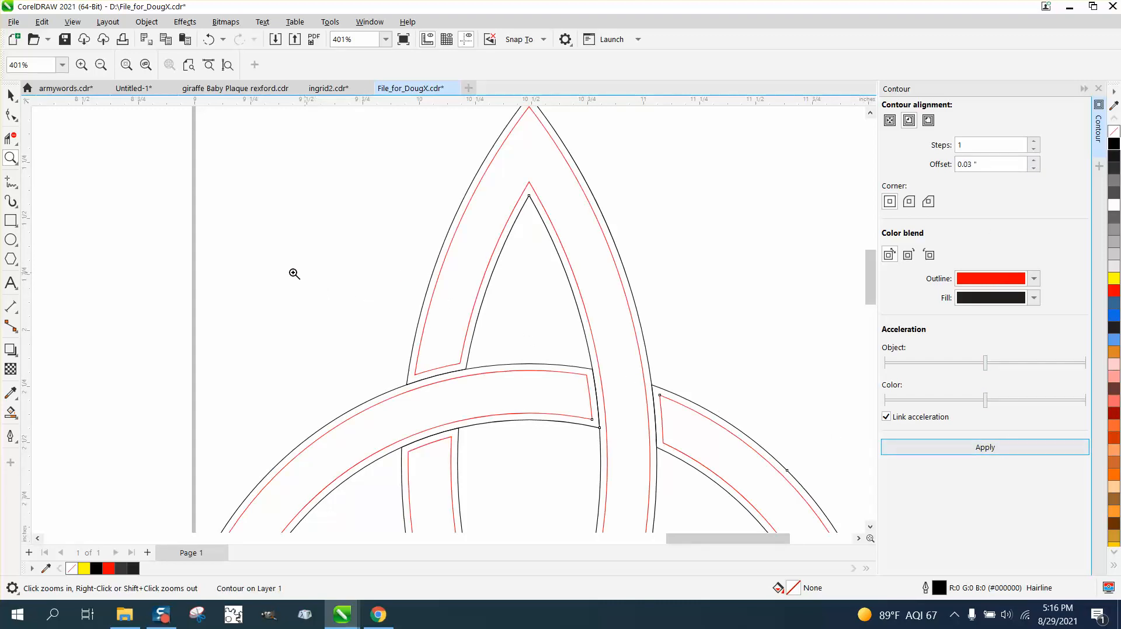
pyautogui.click(11, 97)
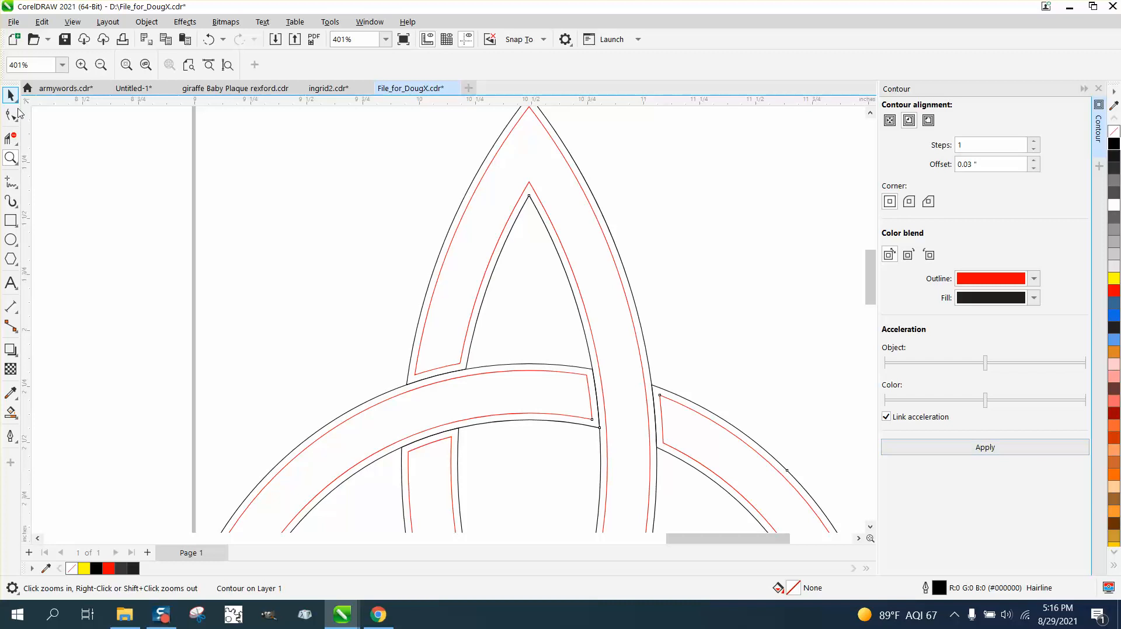
# Smart Fill the contoured left loop, circle's bottom arc, right loop and short band right of center in black, nudging each 6 inches left
pyautogui.scroll(-4, 350, 206)
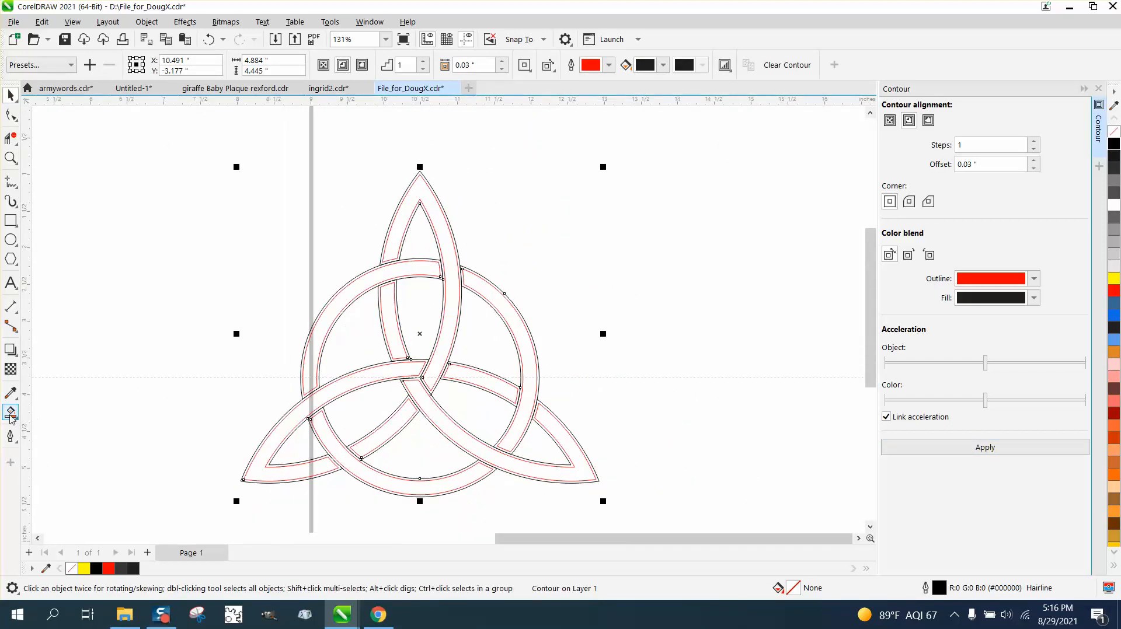
pyautogui.click(11, 412)
pyautogui.click(294, 425)
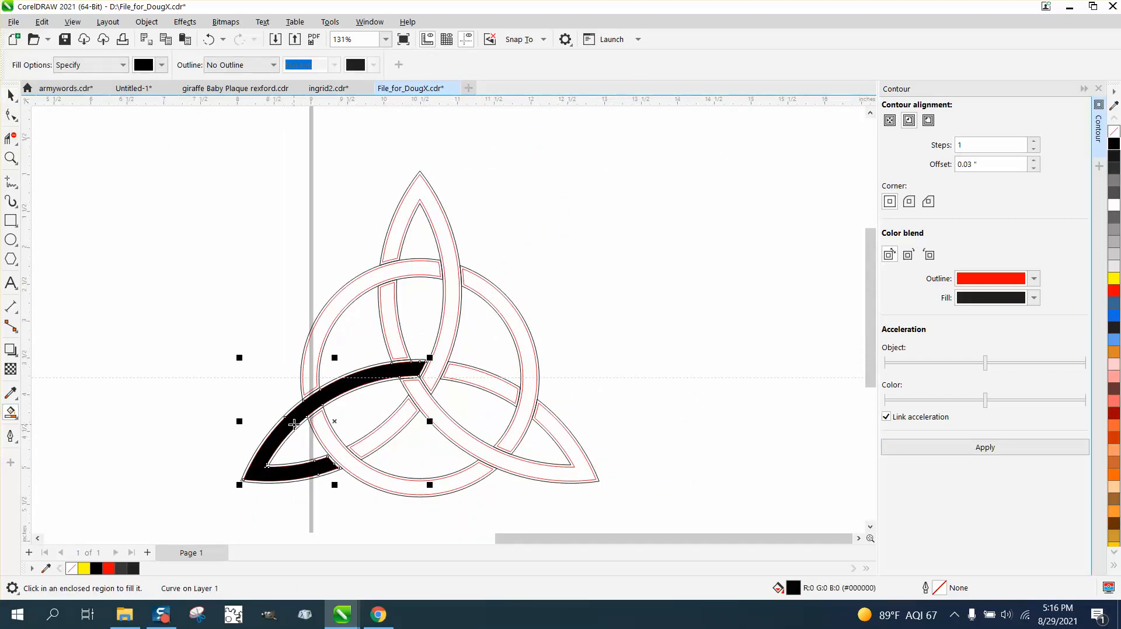
pyautogui.scroll(-2, 376, 425)
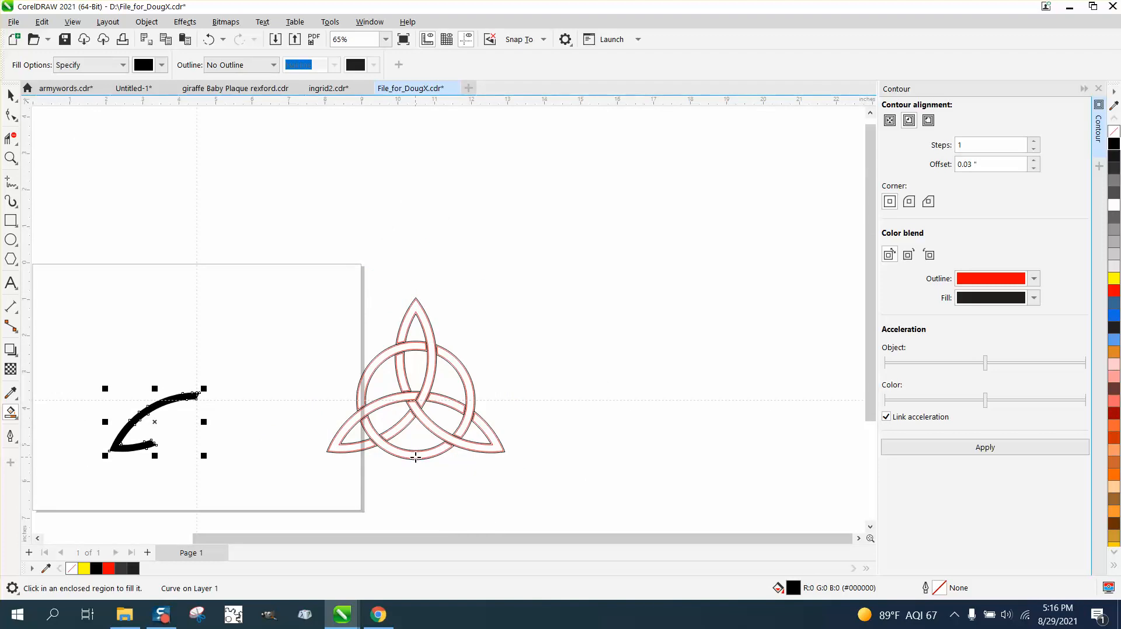
pyautogui.click(416, 458)
pyautogui.click(444, 434)
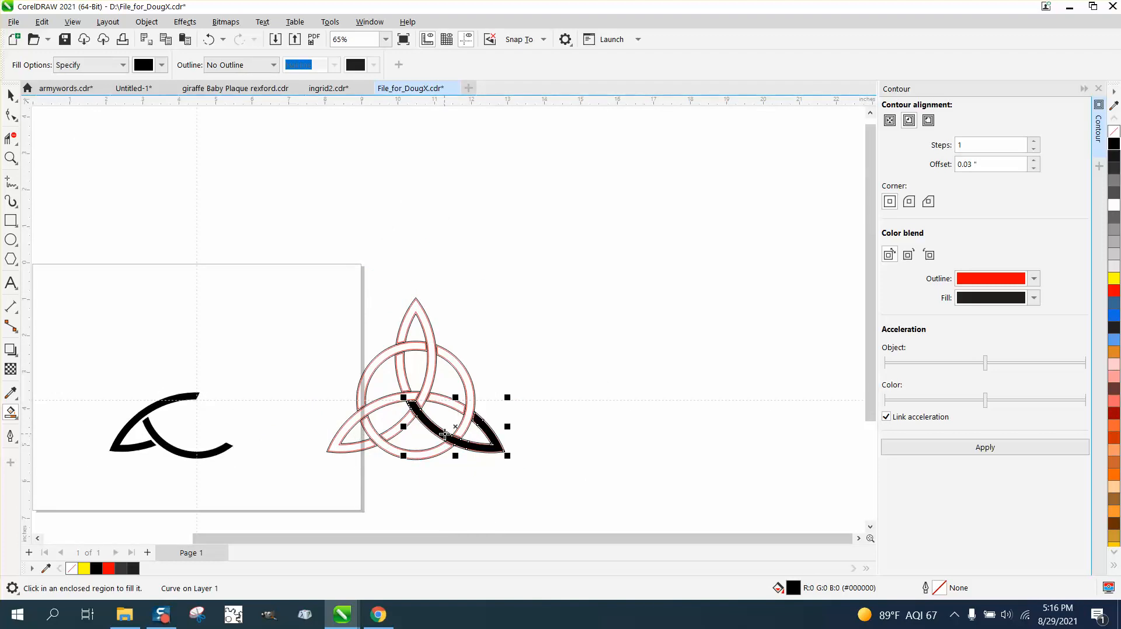
pyautogui.click(460, 407)
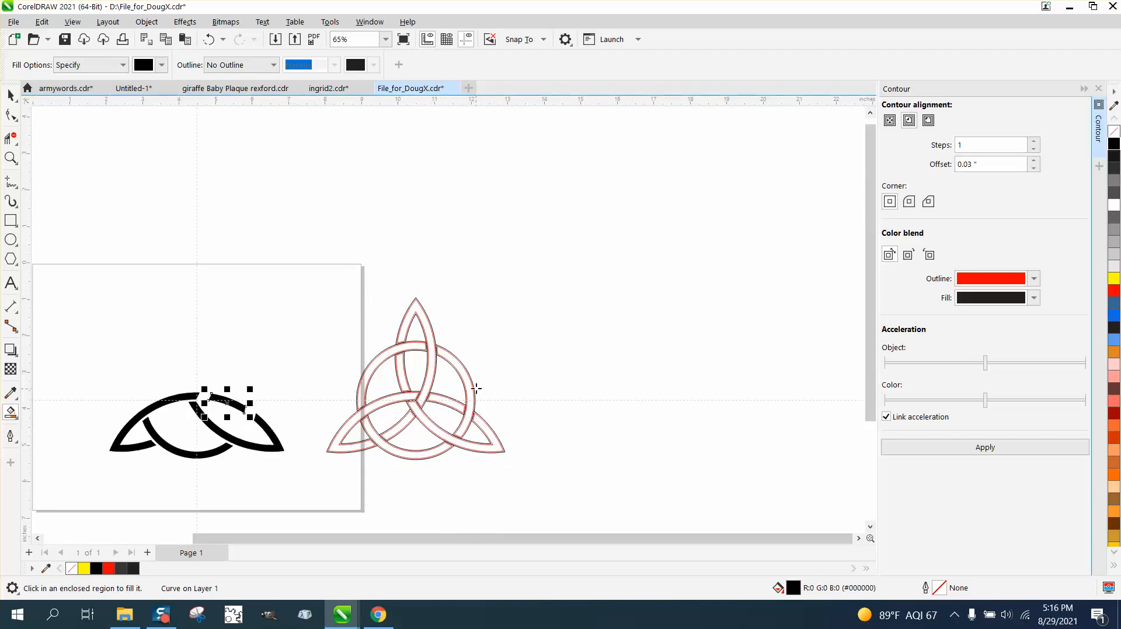
# Fill the circle's right arc, top loop, its inner left band, the circle's upper-left arc and the lower-left center band, nudging each left
pyautogui.click(469, 388)
pyautogui.click(433, 374)
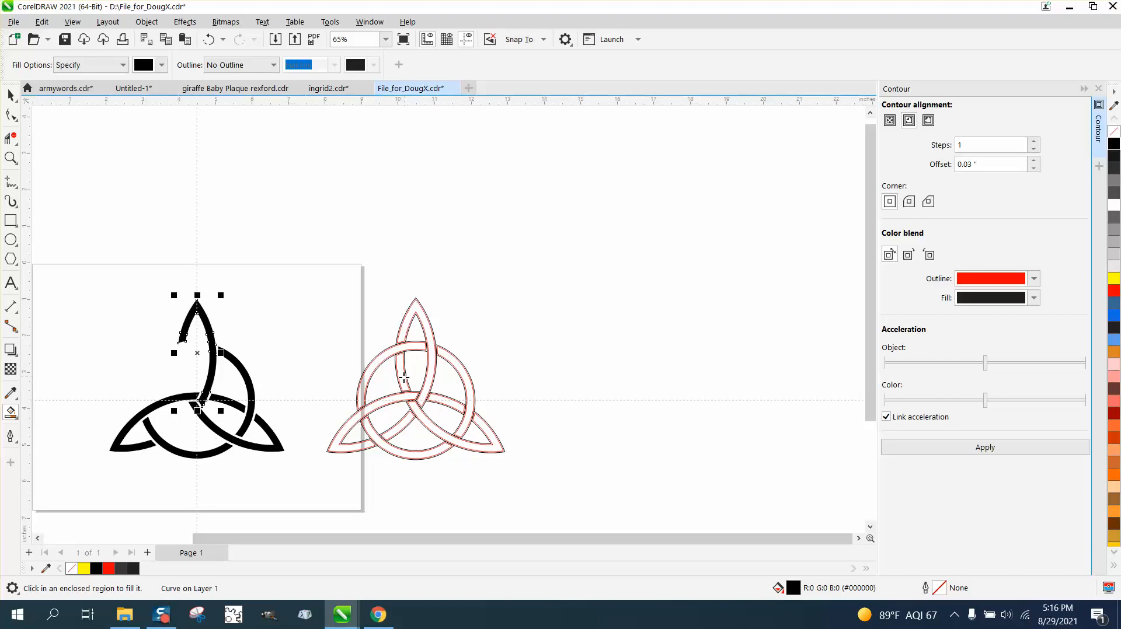
pyautogui.click(403, 380)
pyautogui.click(386, 359)
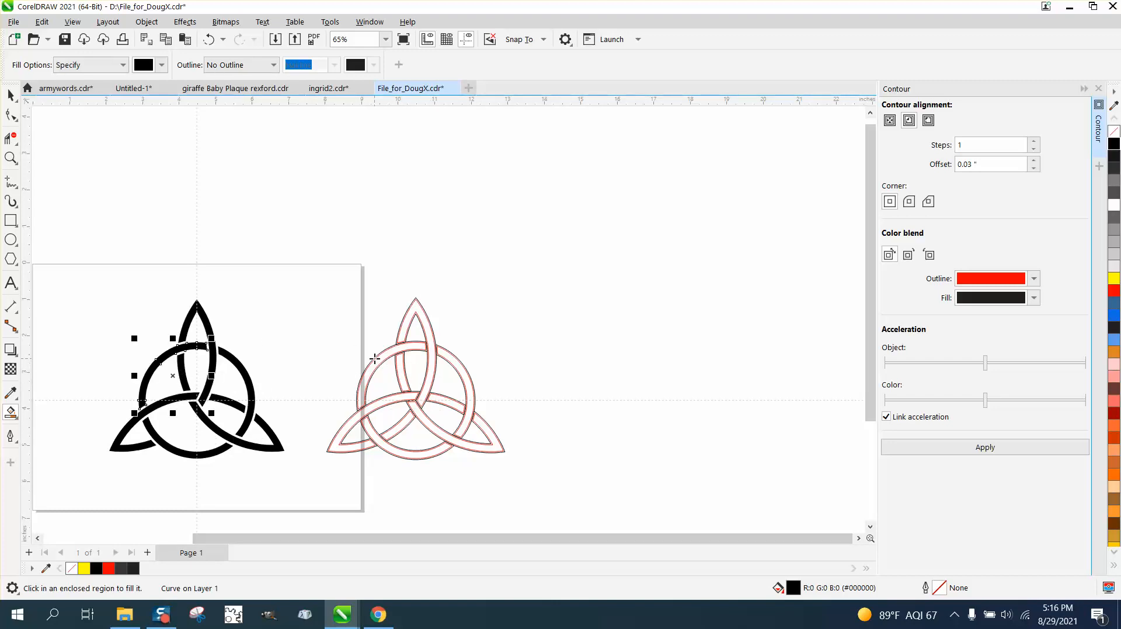
pyautogui.click(404, 423)
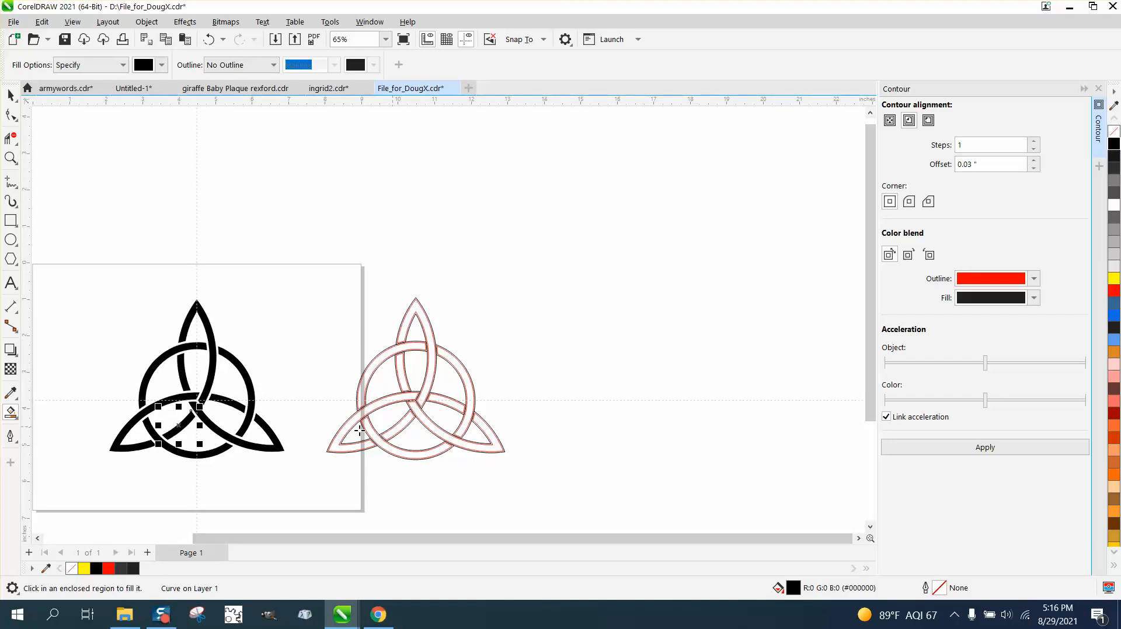
# Select the nine black knot pieces to check them up close, hide the guidelines and clear the selection
pyautogui.click(11, 95)
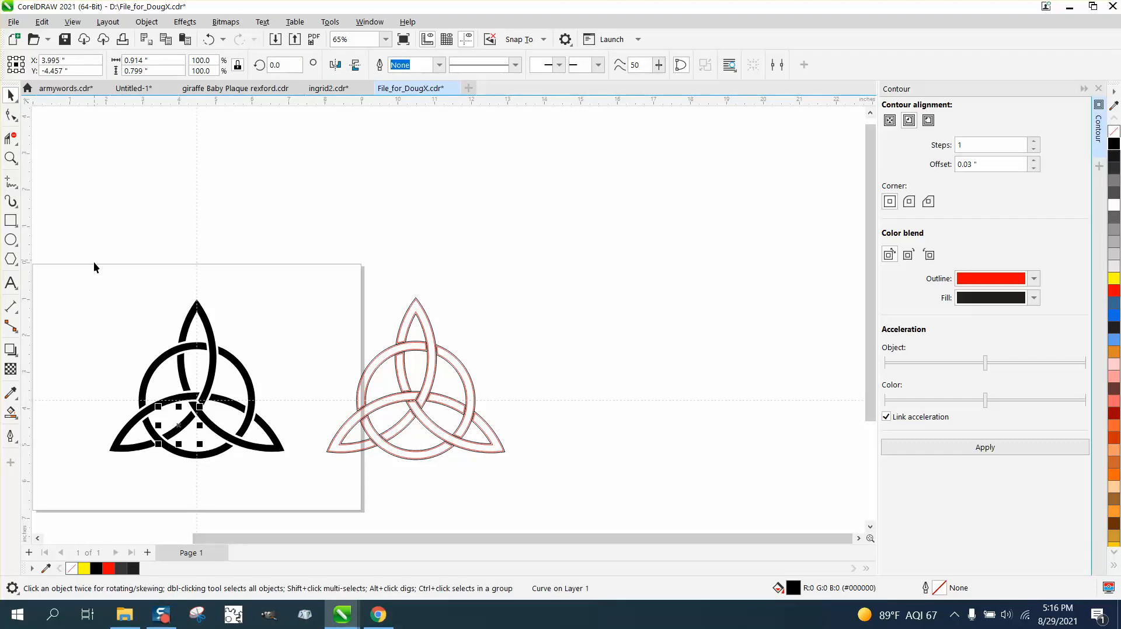
pyautogui.moveTo(83, 264); pyautogui.dragTo(331, 489)
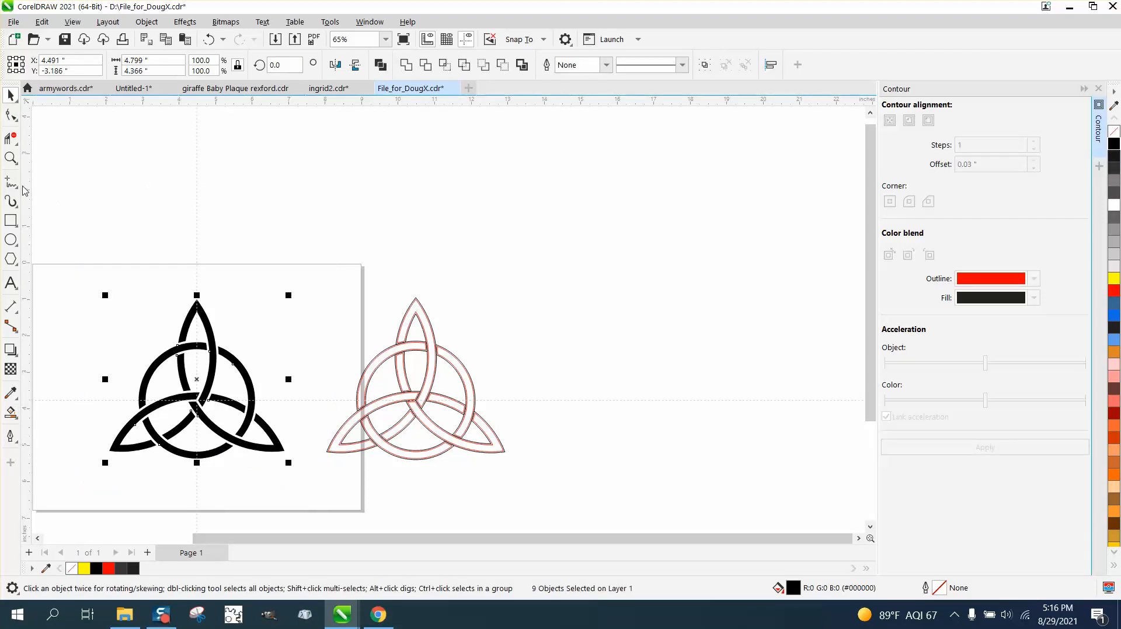
pyautogui.click(11, 158)
pyautogui.moveTo(73, 257); pyautogui.dragTo(346, 482)
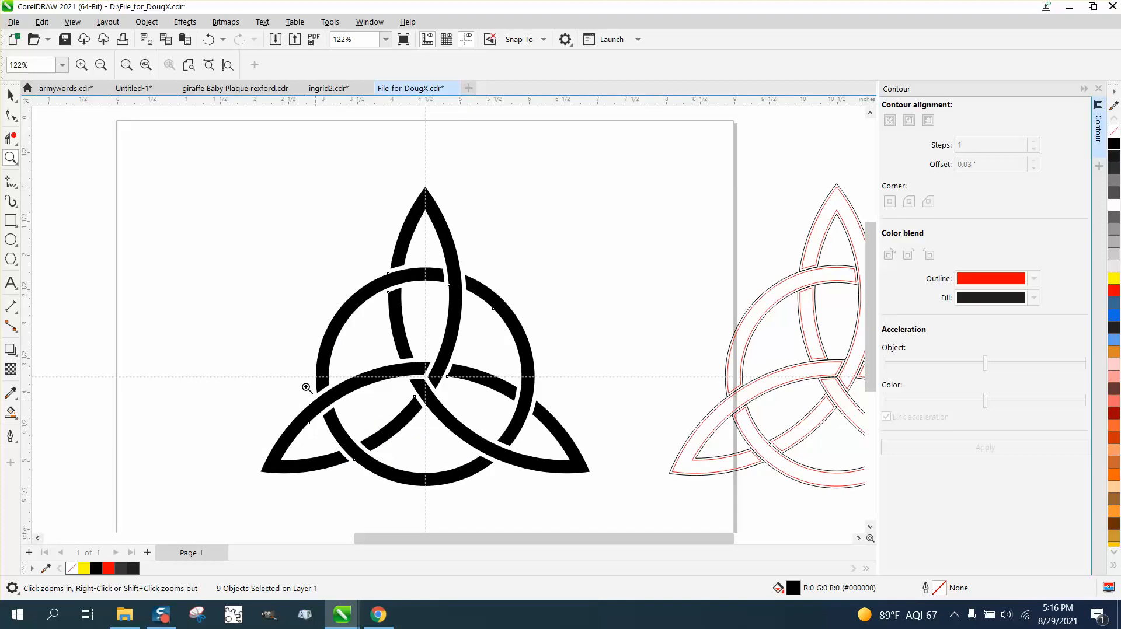
pyautogui.click(11, 94)
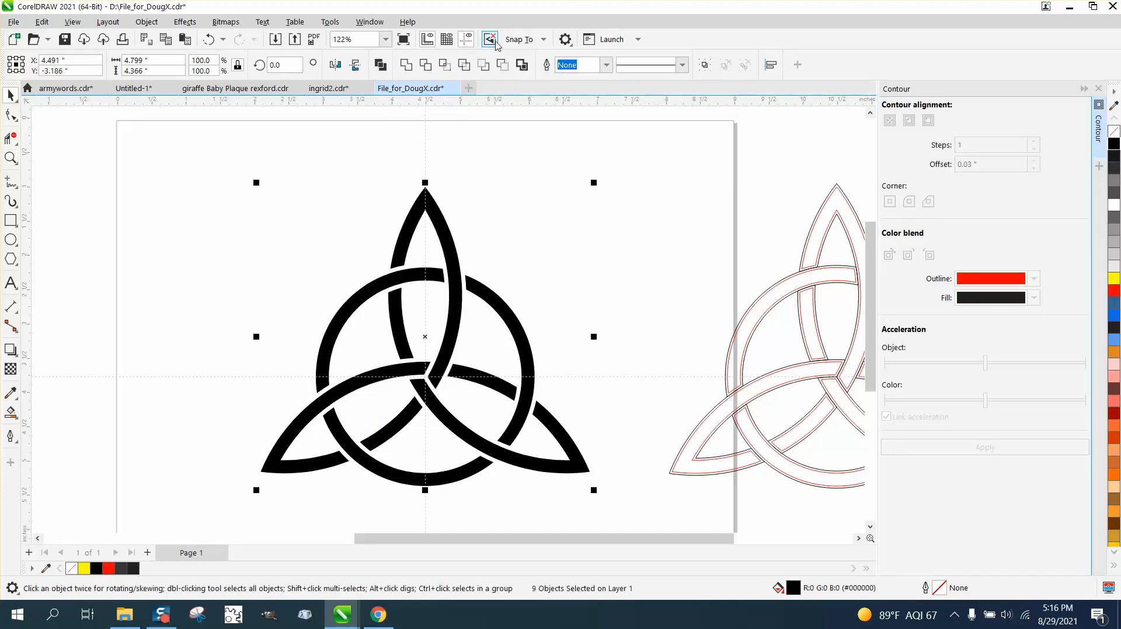
pyautogui.click(466, 41)
pyautogui.click(200, 210)
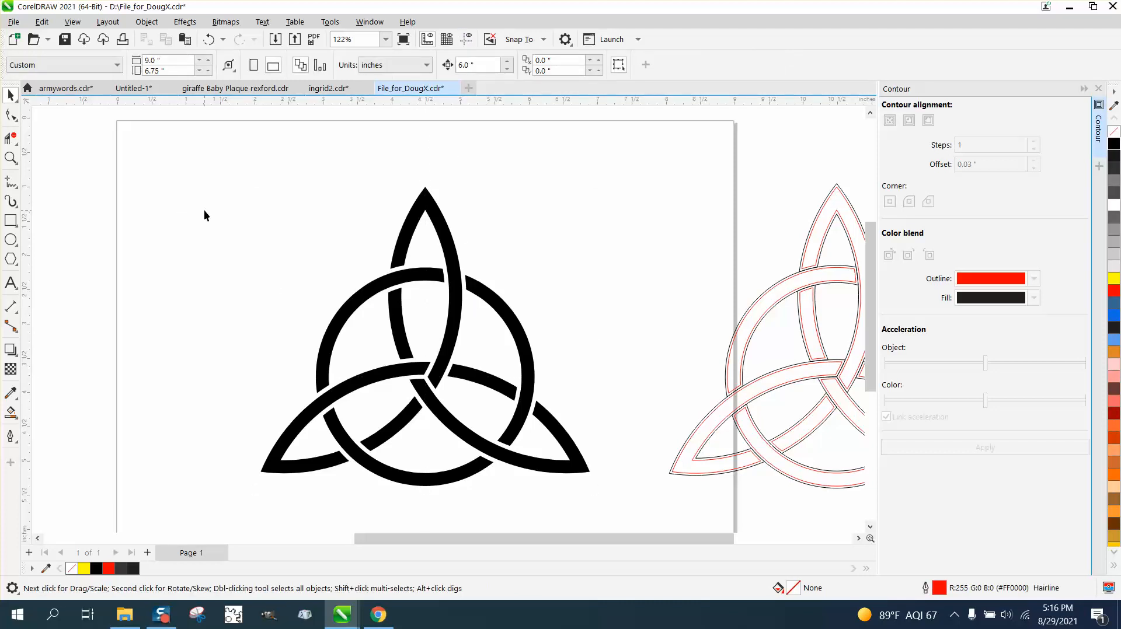
pyautogui.scroll(-2, 204, 209)
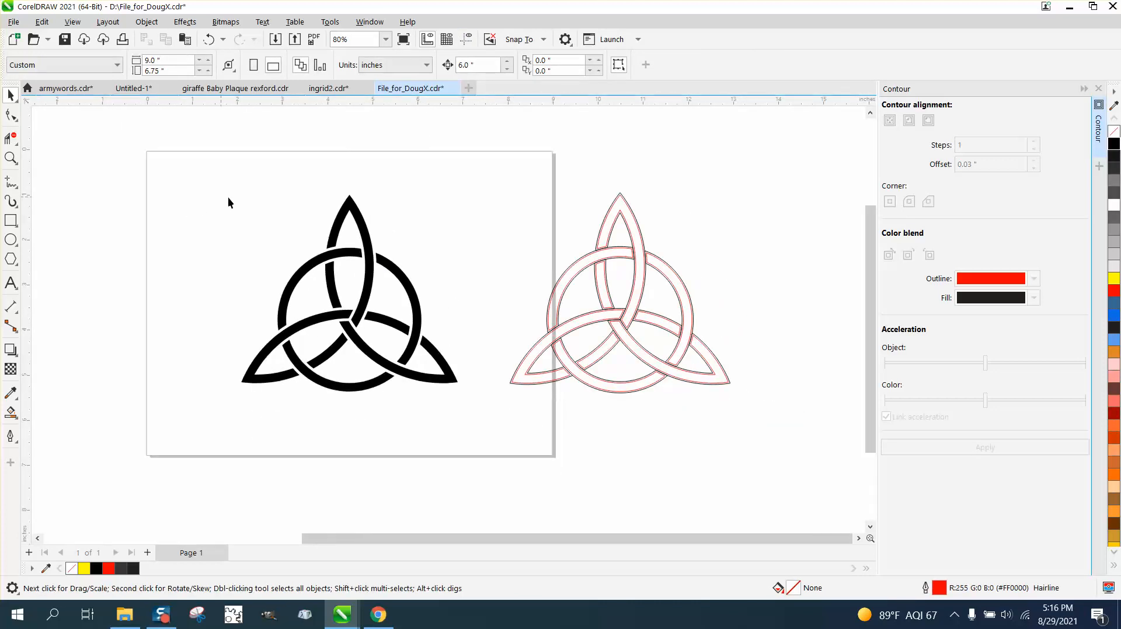